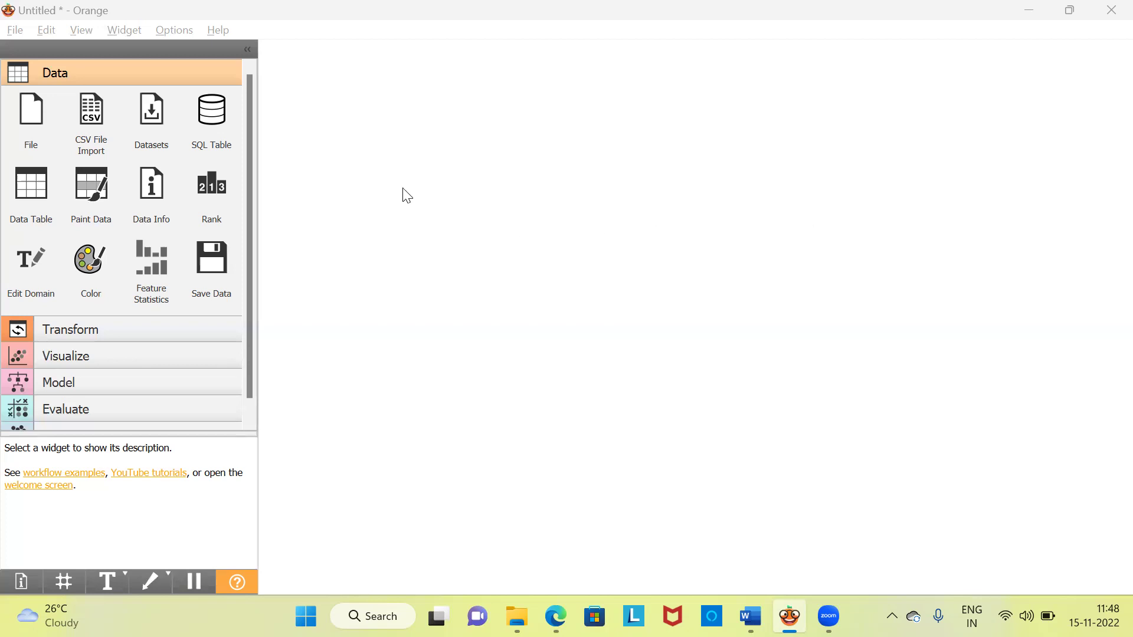
- Add a Paint Data widget to the canvas and delete the accidental duplicate
double_click(348, 157)
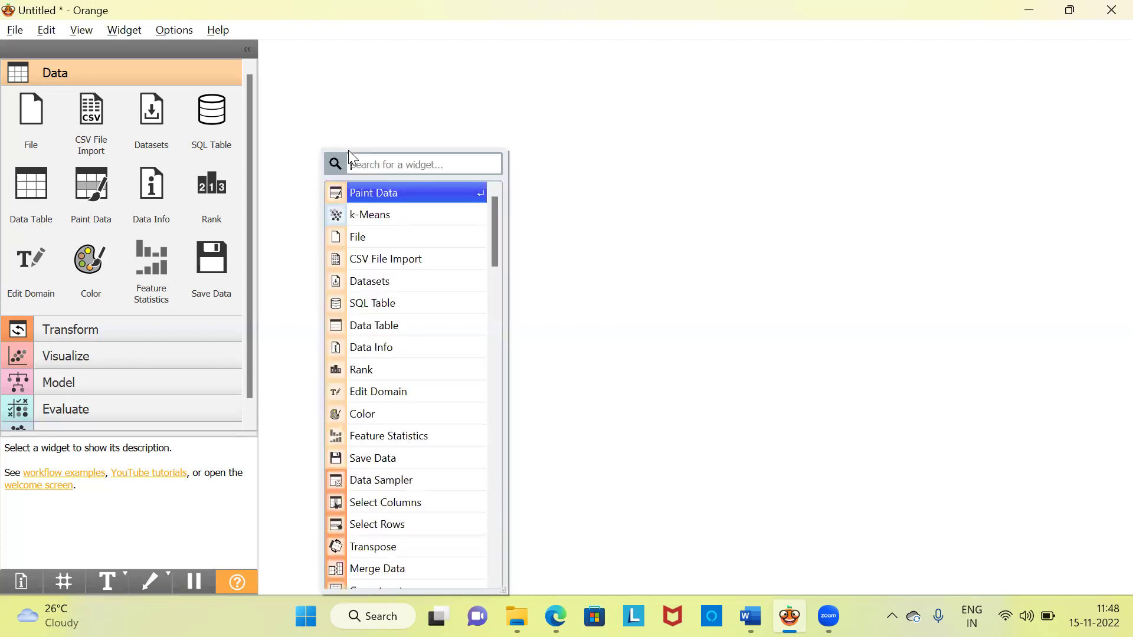
double_click(385, 195)
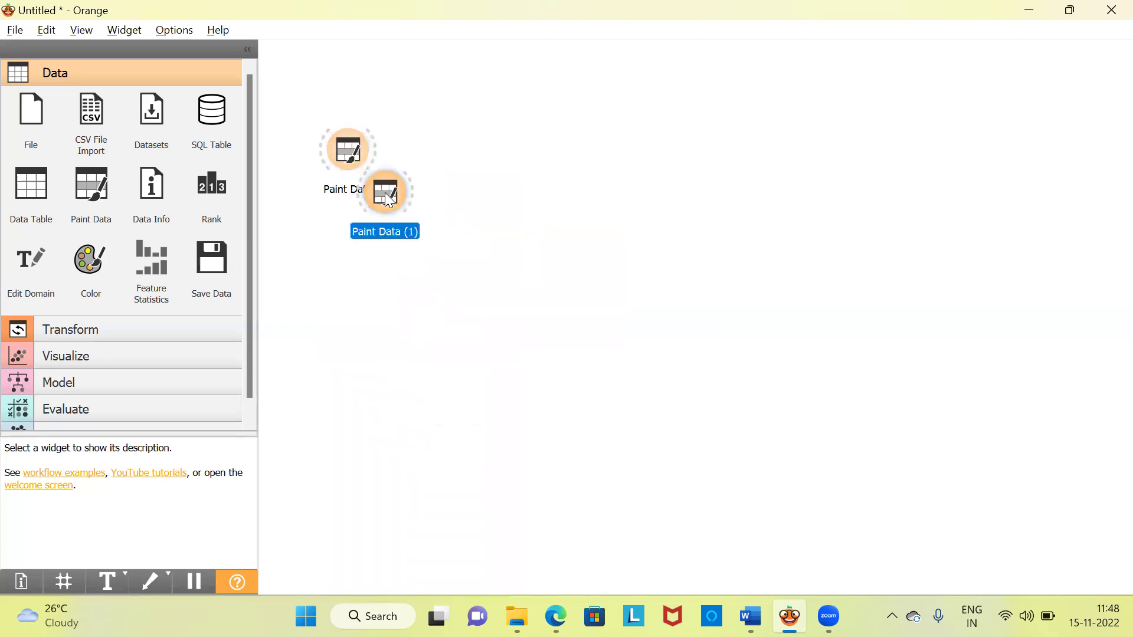
key(Delete)
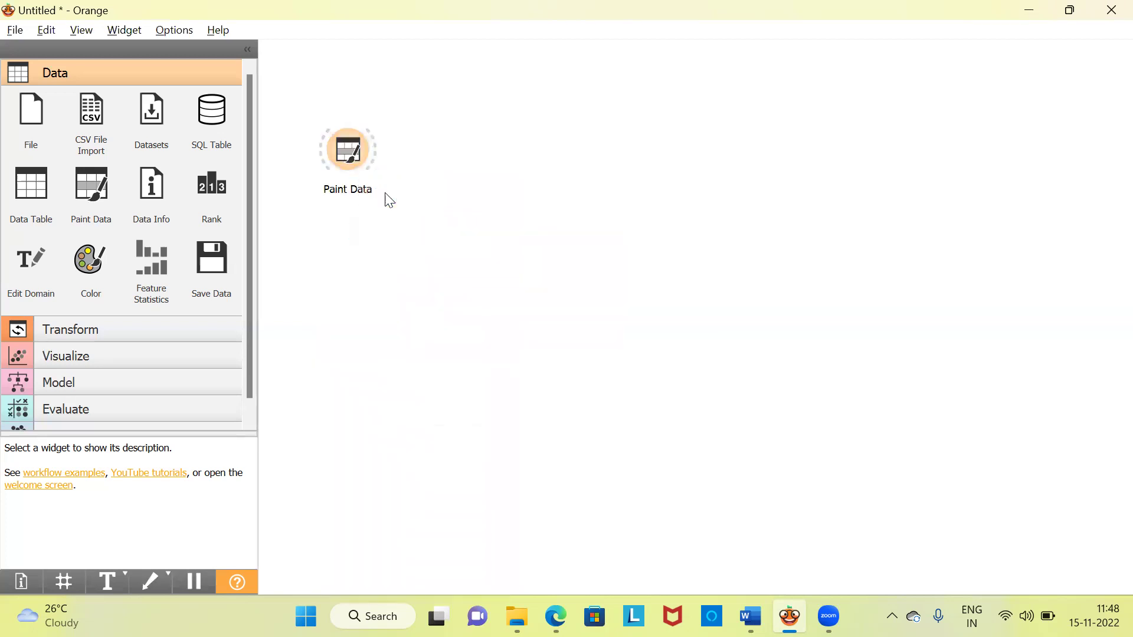
- In Paint Data, paint three blobs (upper left, right, bottom left) totalling 178 points
click(354, 156)
double_click(354, 156)
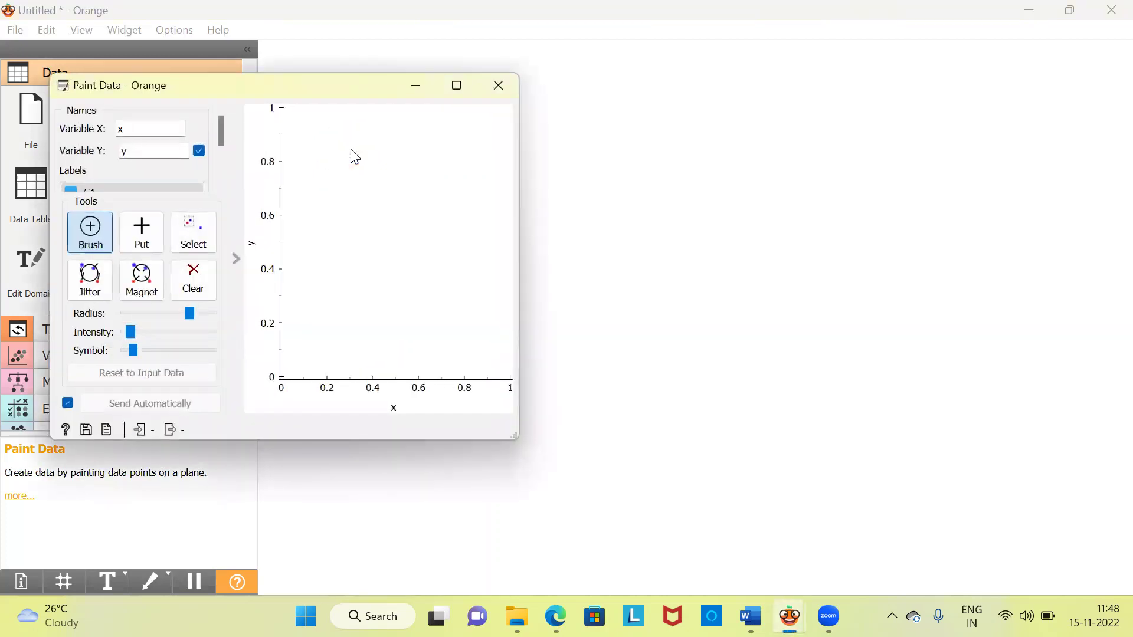
mouse_move(313, 154)
mouse_down()
mouse_move(311, 183)
mouse_move(345, 177)
mouse_move(332, 174)
mouse_move(336, 190)
mouse_move(345, 180)
mouse_up()
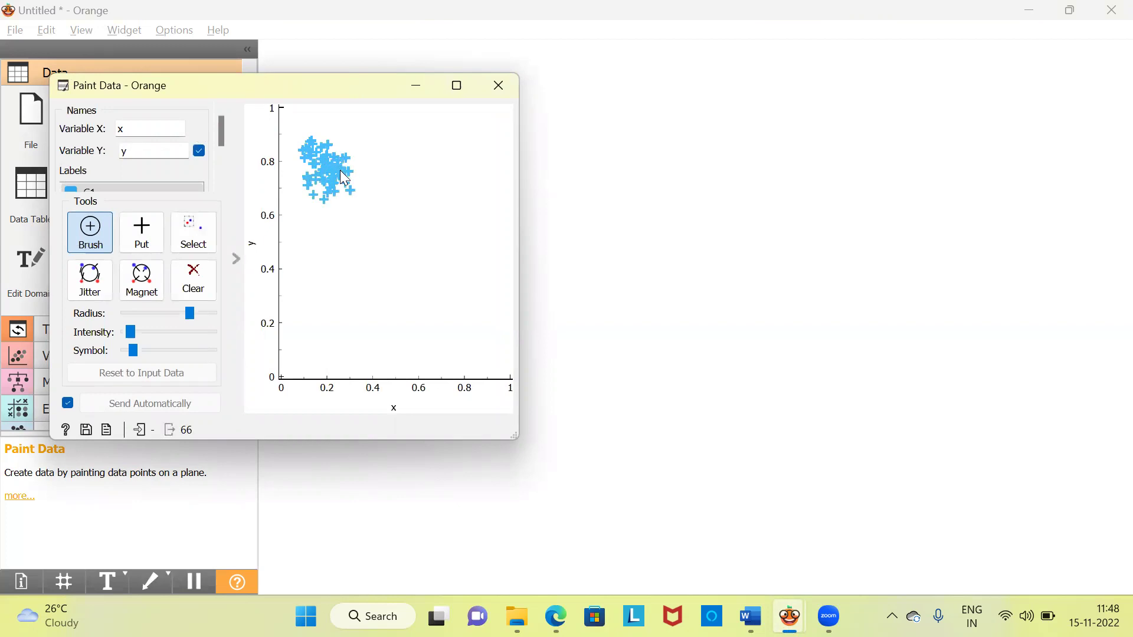
drag(478, 189, 476, 185)
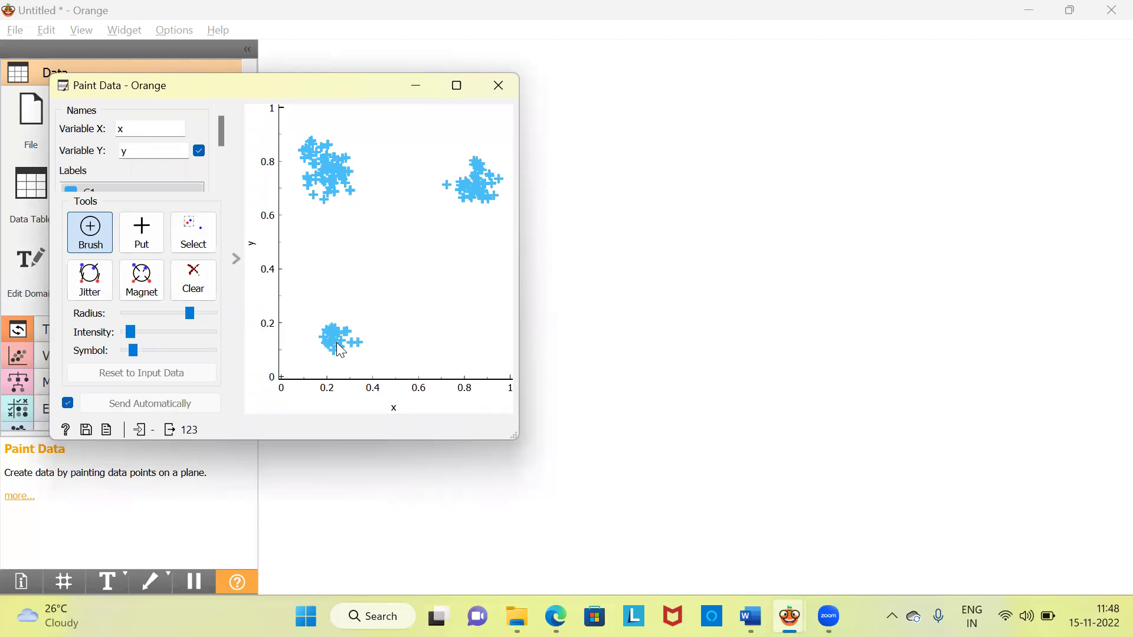
drag(341, 351, 341, 351)
click(505, 92)
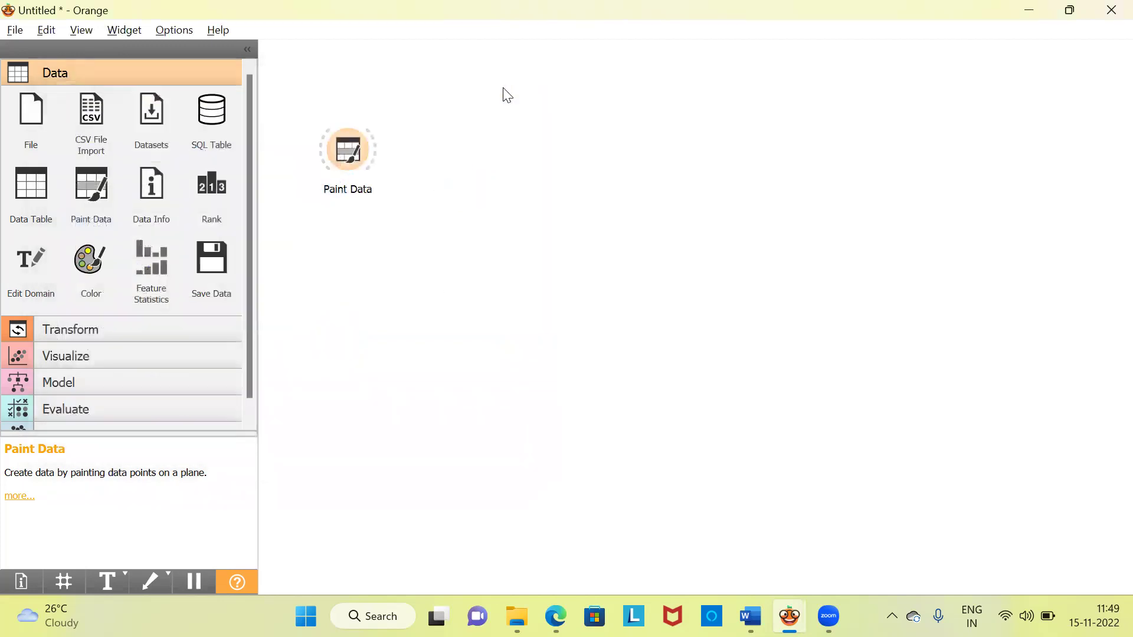
- Add a k-Means widget, remove its duplicate, link Paint Data into it, and open its settings
right_click(436, 159)
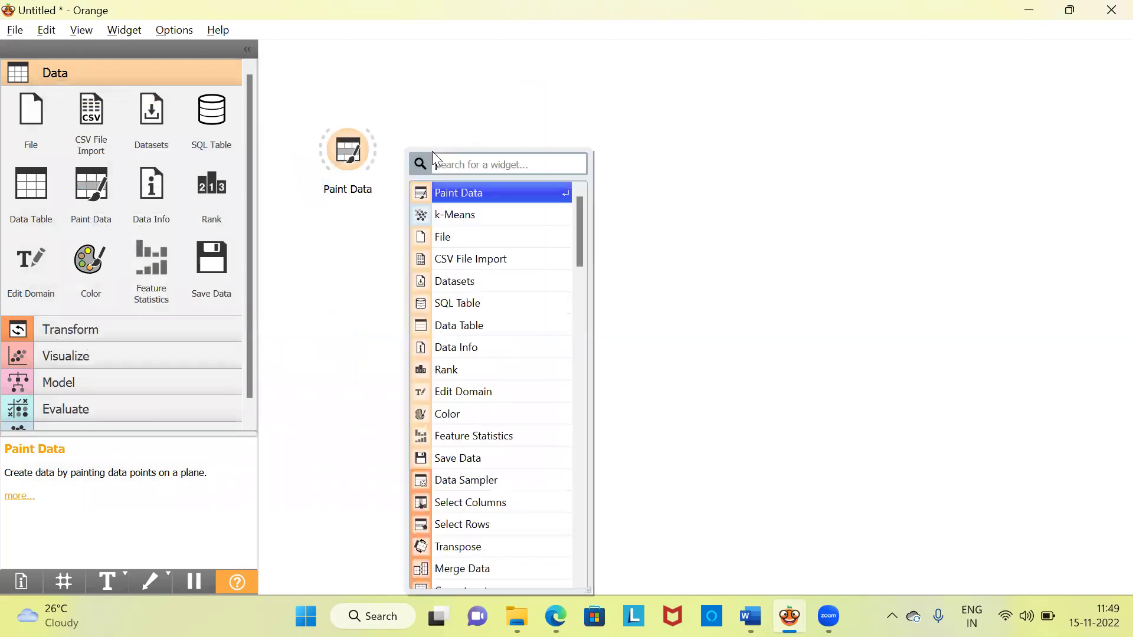
double_click(467, 214)
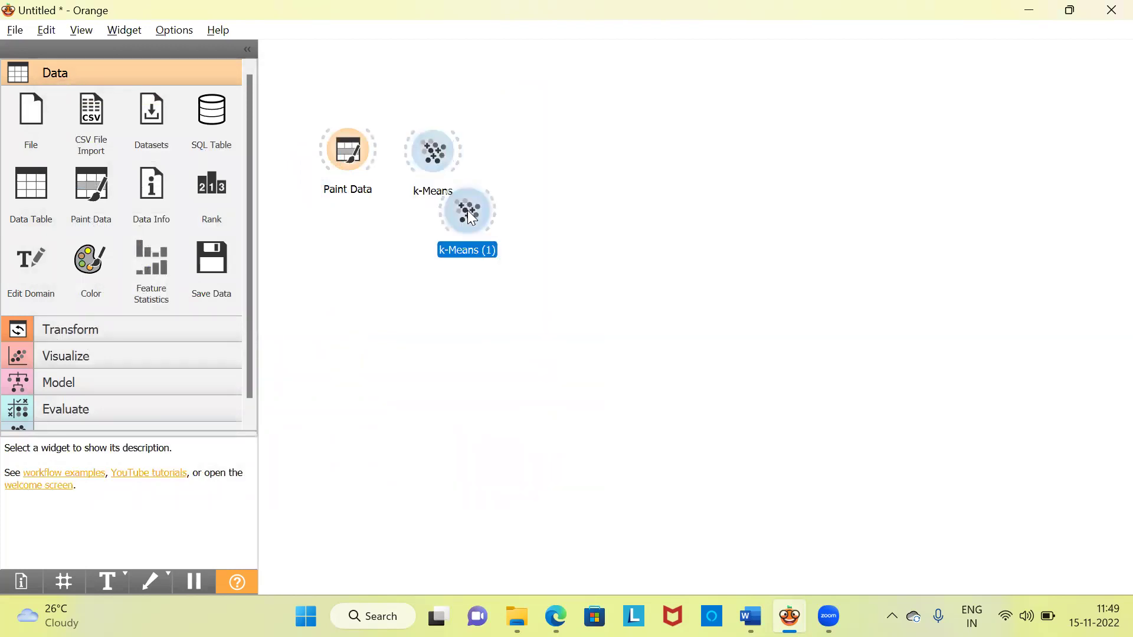
key(Delete)
mouse_move(373, 154)
mouse_down()
mouse_move(393, 165)
mouse_move(409, 153)
mouse_move(471, 158)
mouse_up()
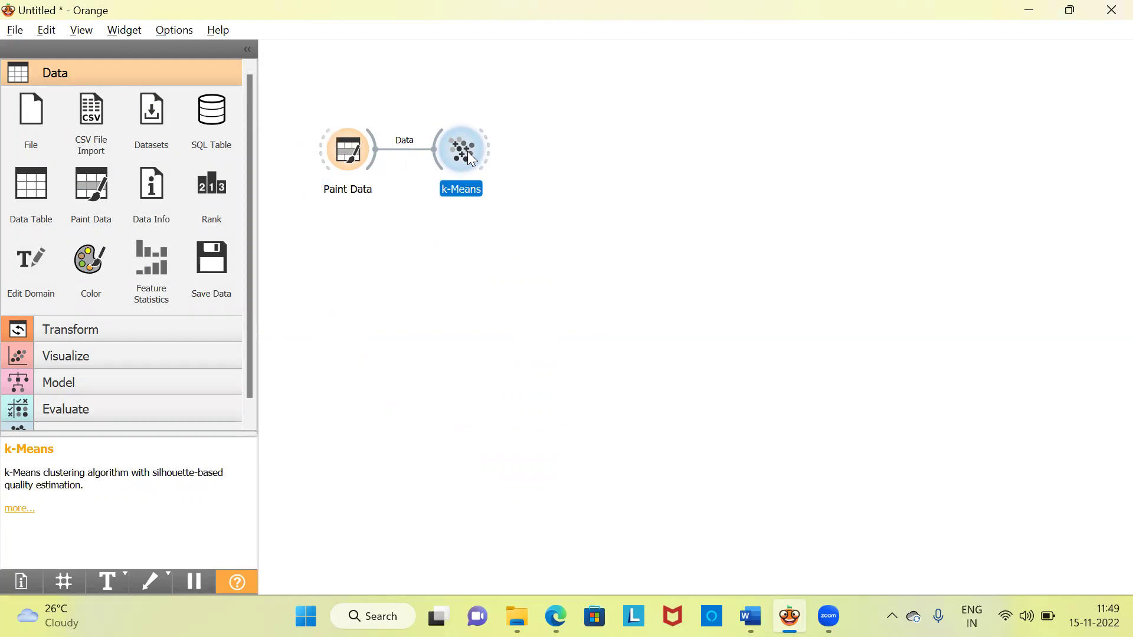
double_click(469, 153)
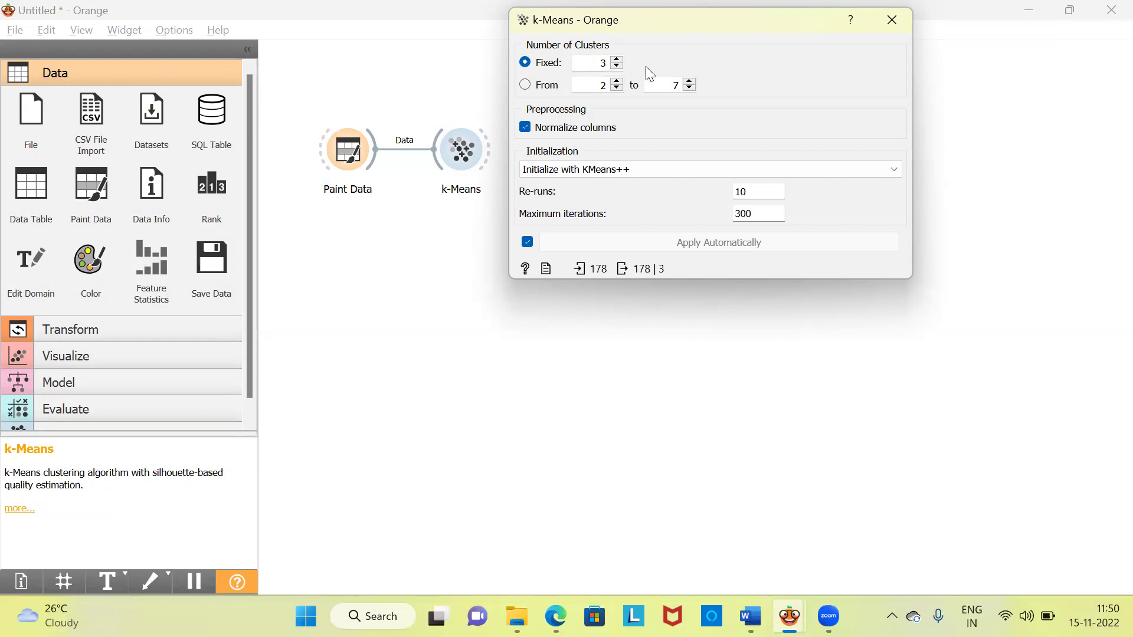
- Close the k-Means settings dialog, which shows 3 fixed clusters
click(891, 23)
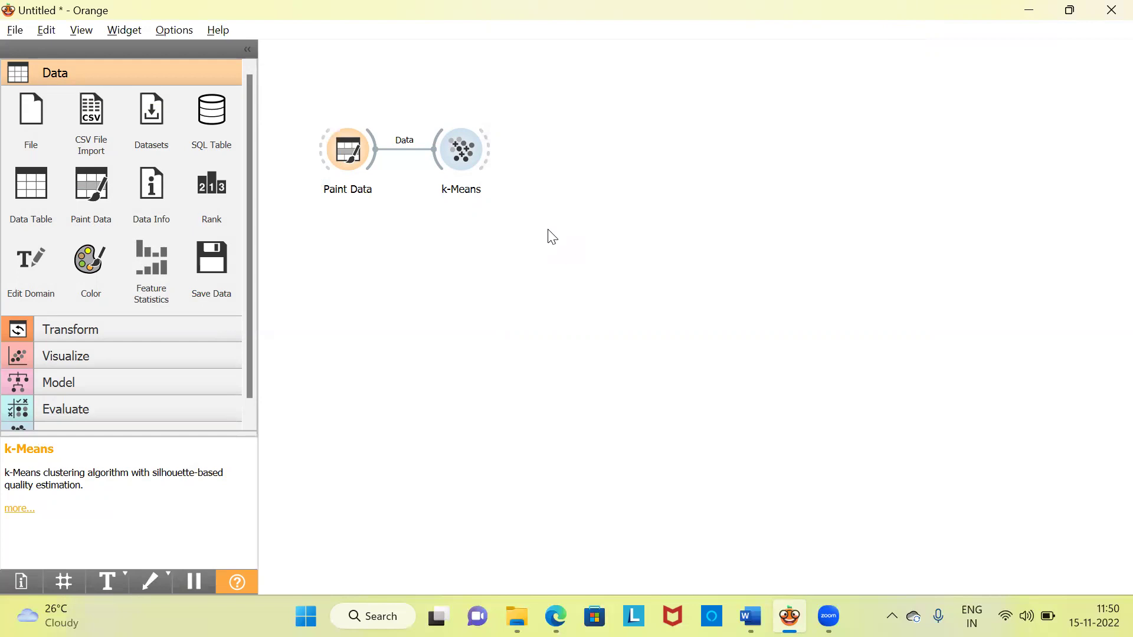
- Add a Scatter Plot widget by searching 'sca' and link the k-Means output into it
right_click(562, 165)
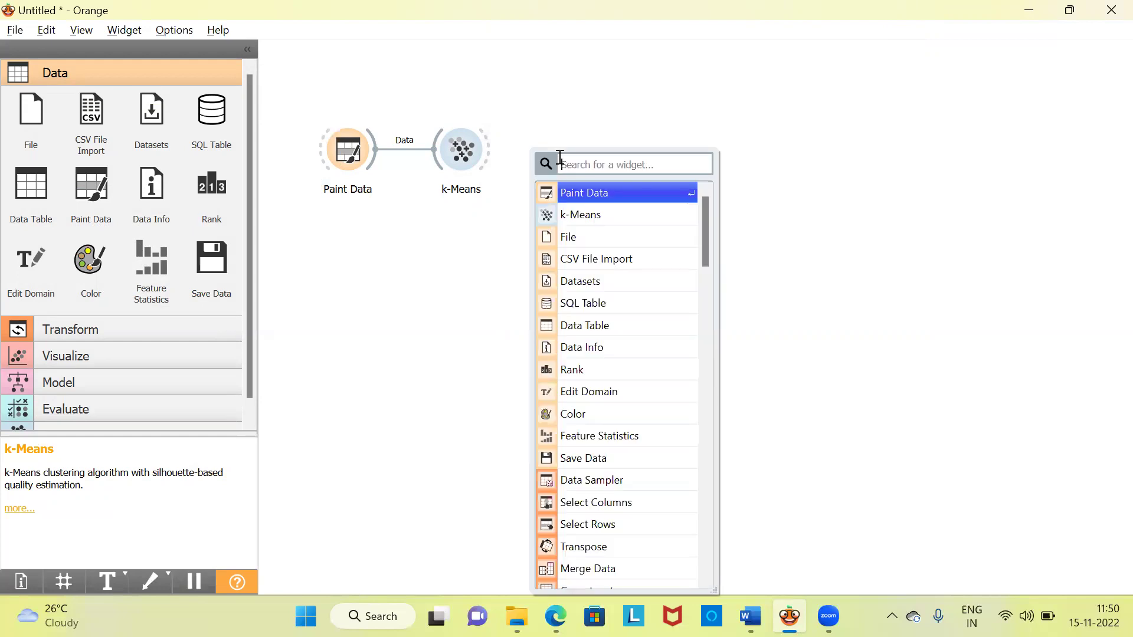
text(sca)
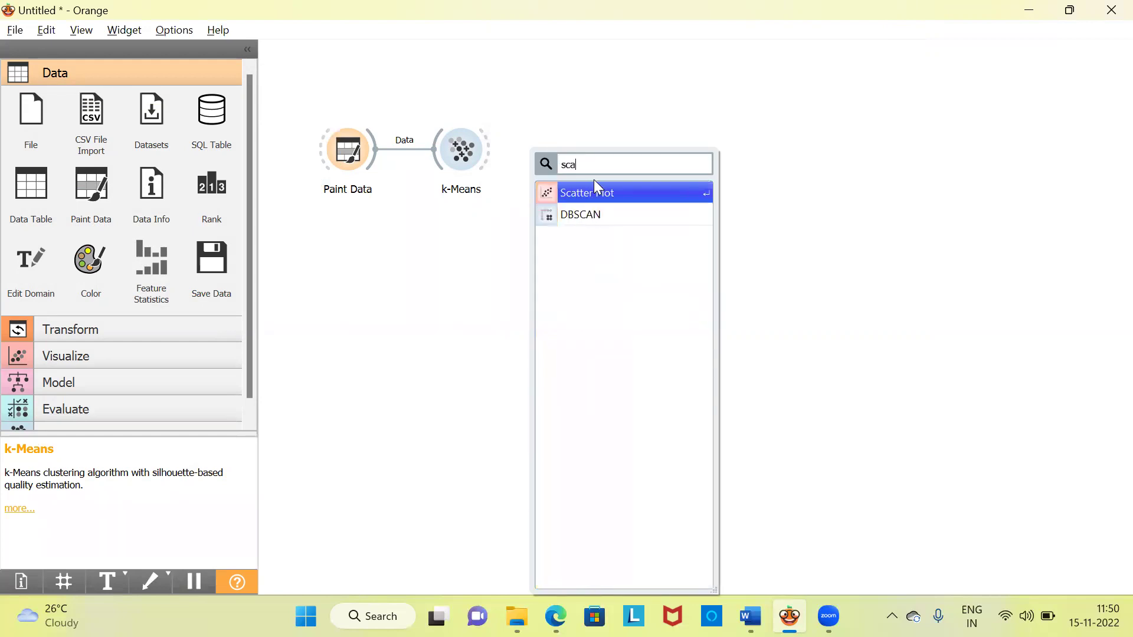
click(603, 196)
right_click(602, 194)
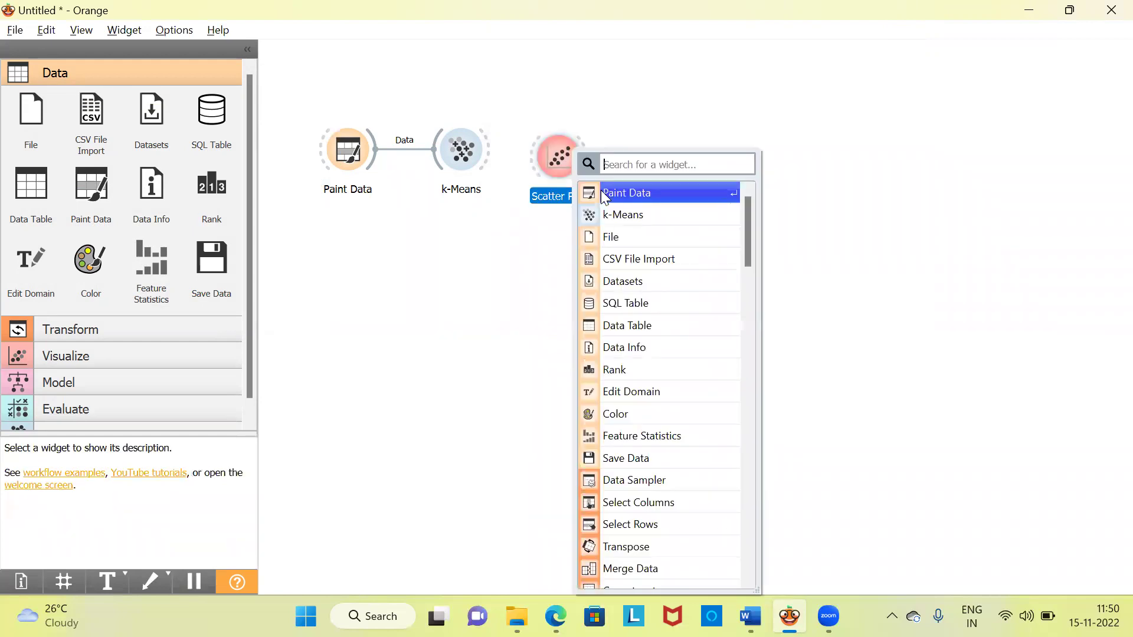
click(532, 236)
drag(487, 151, 549, 151)
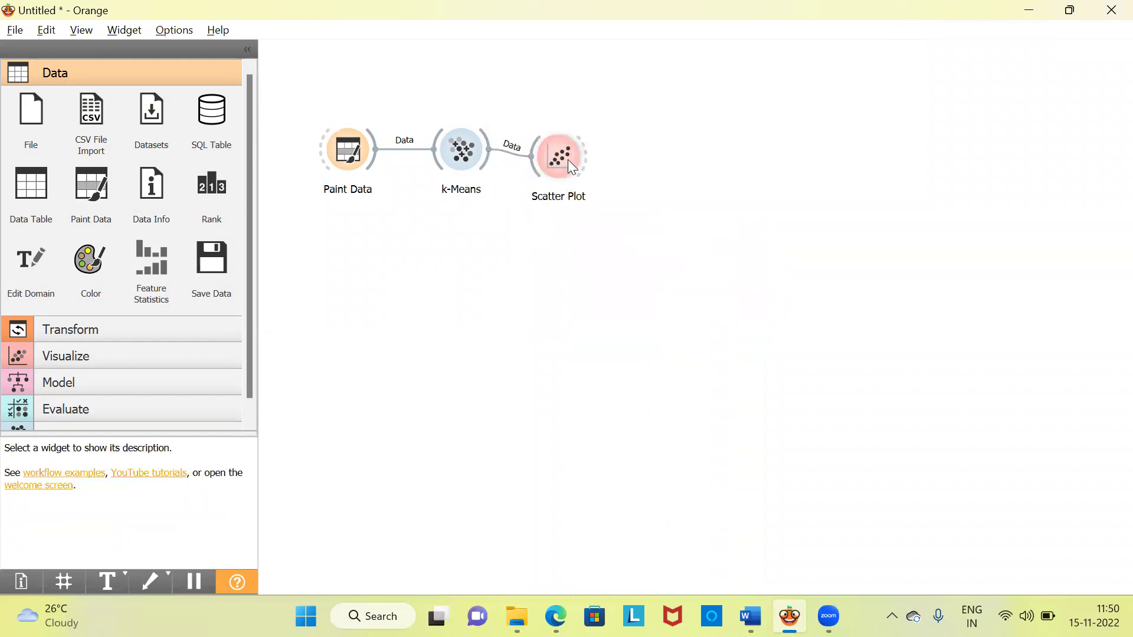
- Inspect the Scatter Plot by selecting points in clusters C3, C2 and C1, then move it aside
double_click(570, 167)
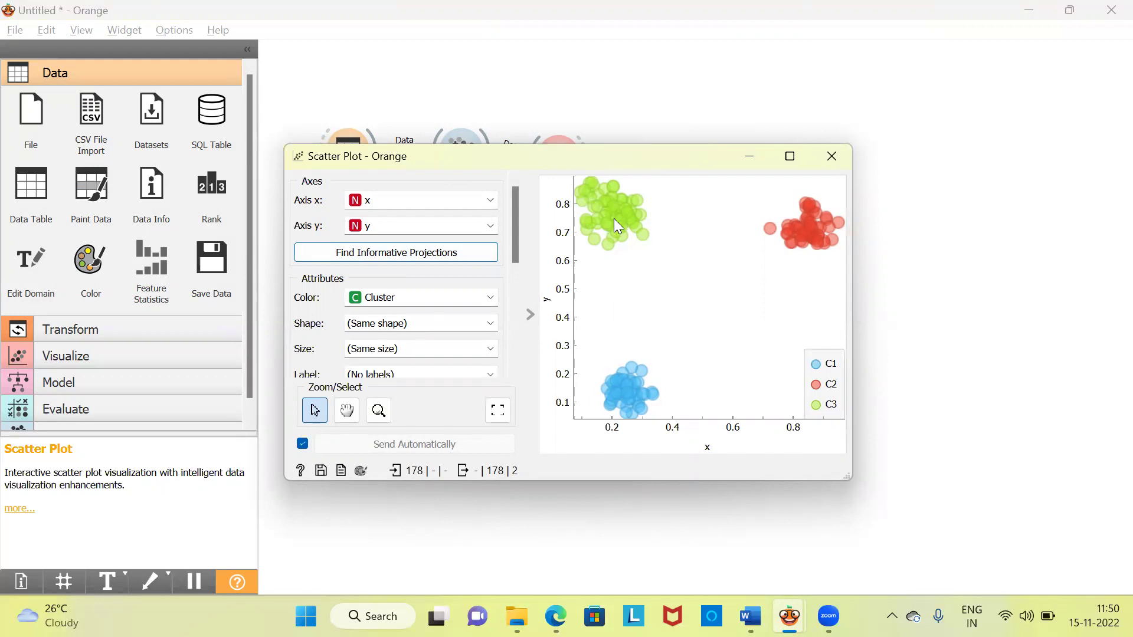
mouse_move(614, 220)
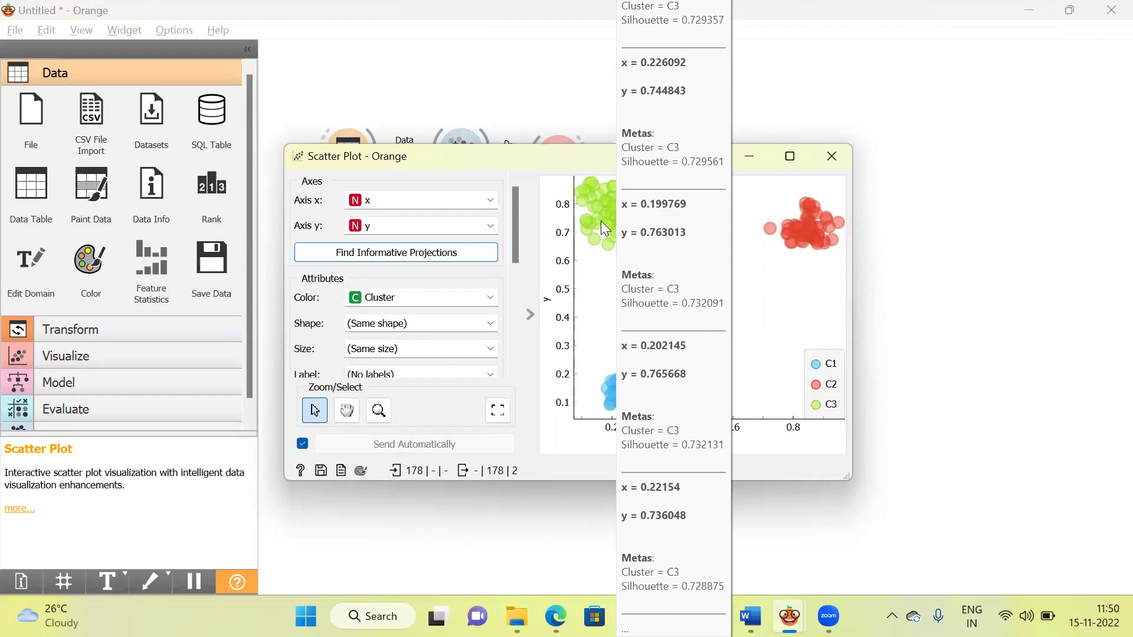
click(602, 224)
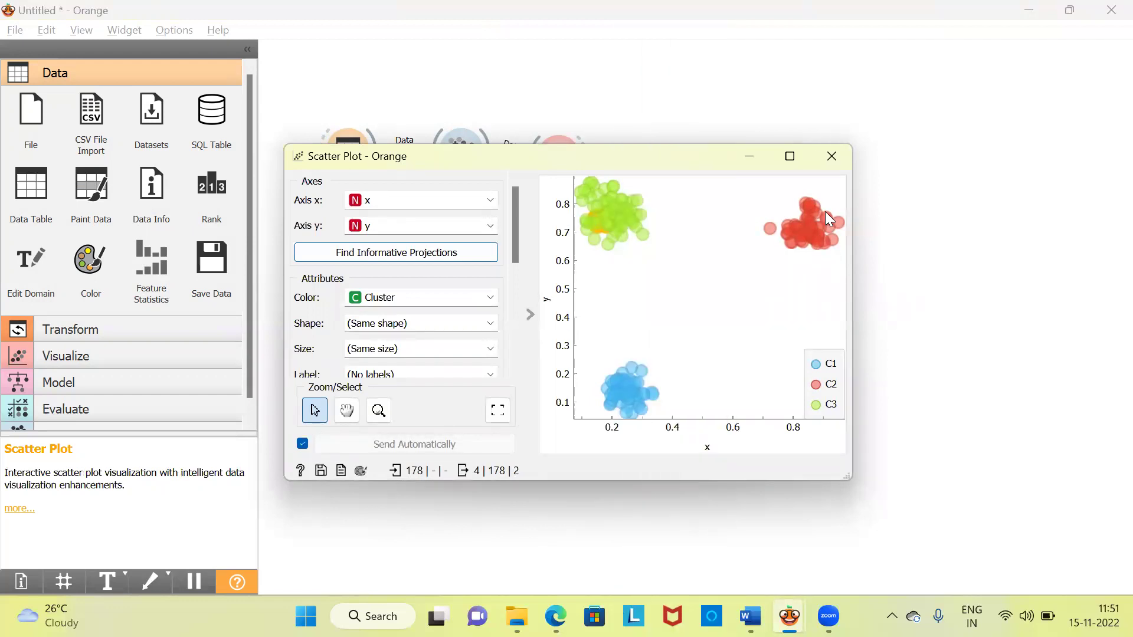
click(797, 240)
click(636, 396)
drag(656, 164, 900, 152)
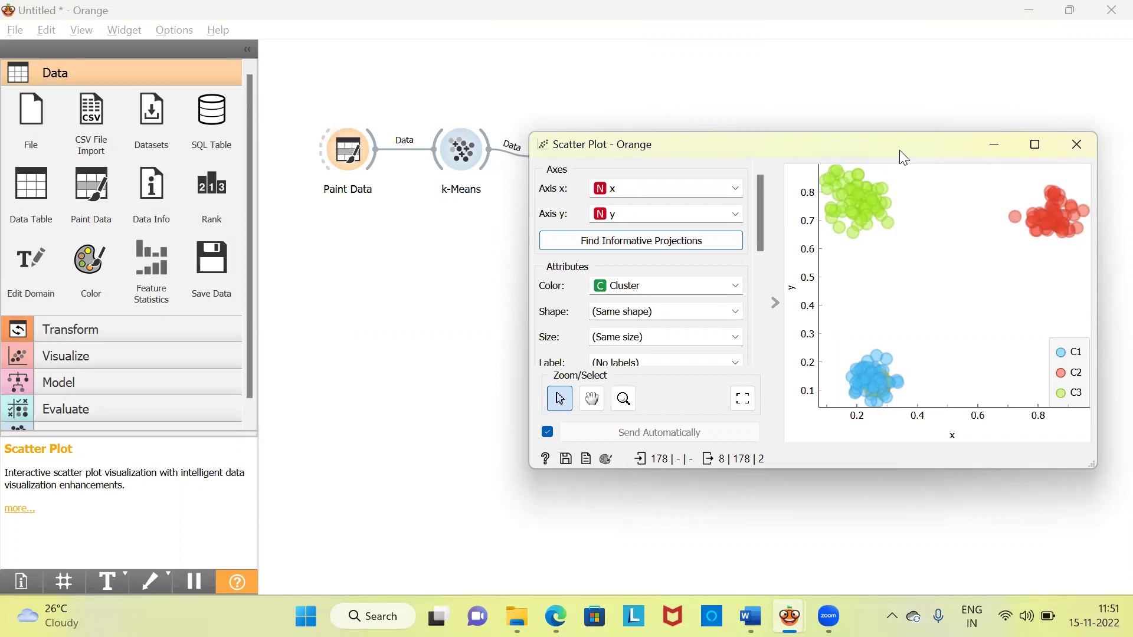
- Reopen the k-Means settings in the upper left and bring the Scatter Plot back alongside
double_click(463, 157)
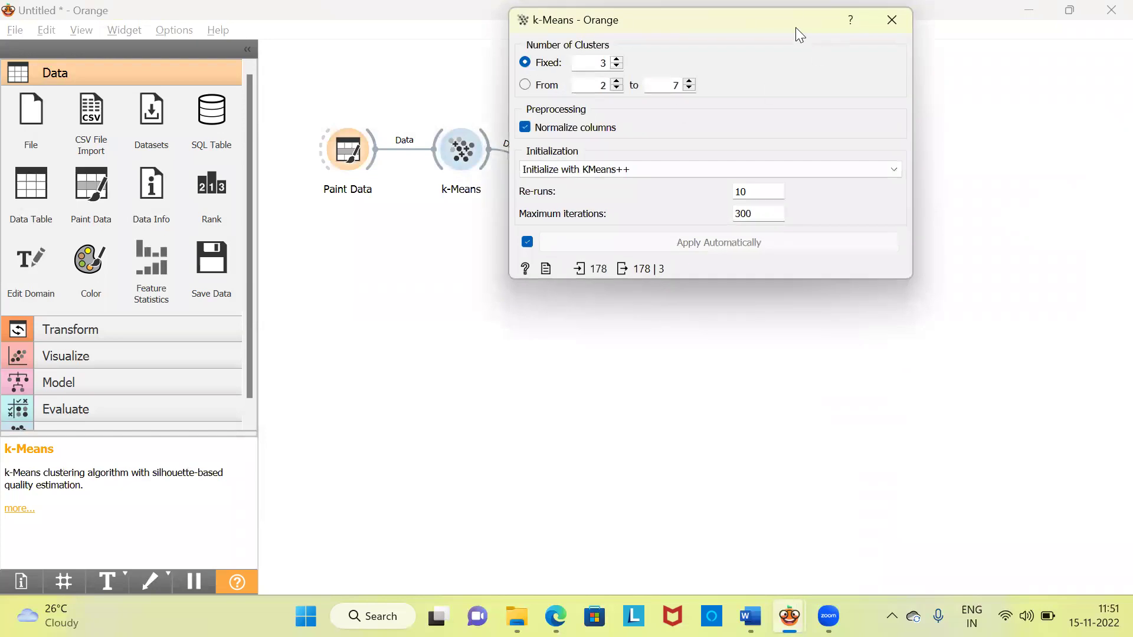
drag(800, 35, 376, 66)
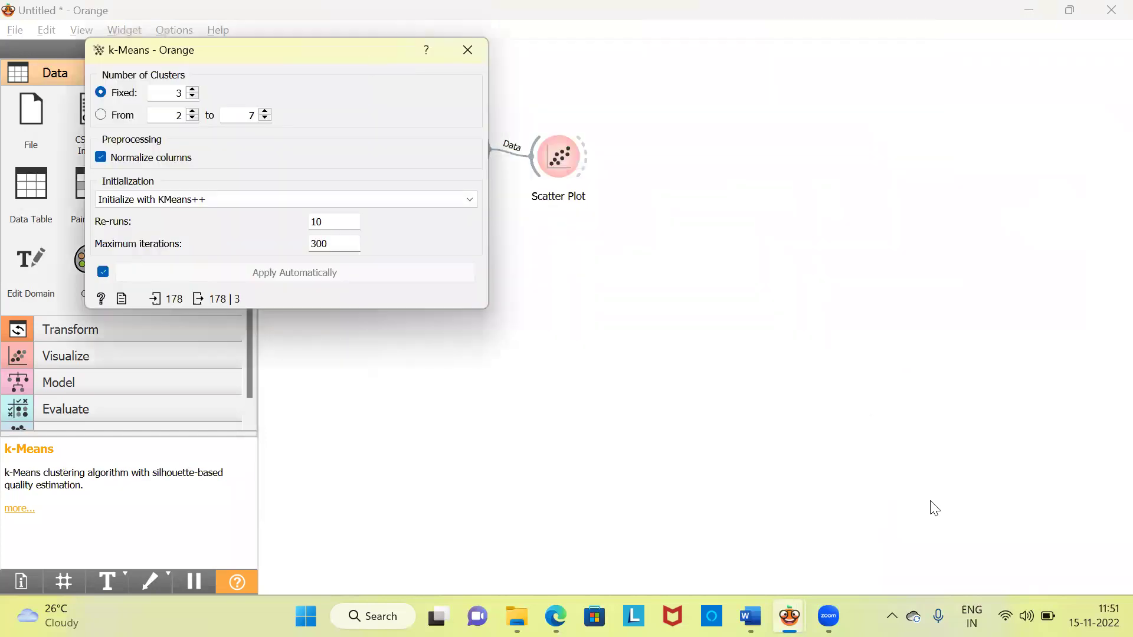
mouse_move(791, 613)
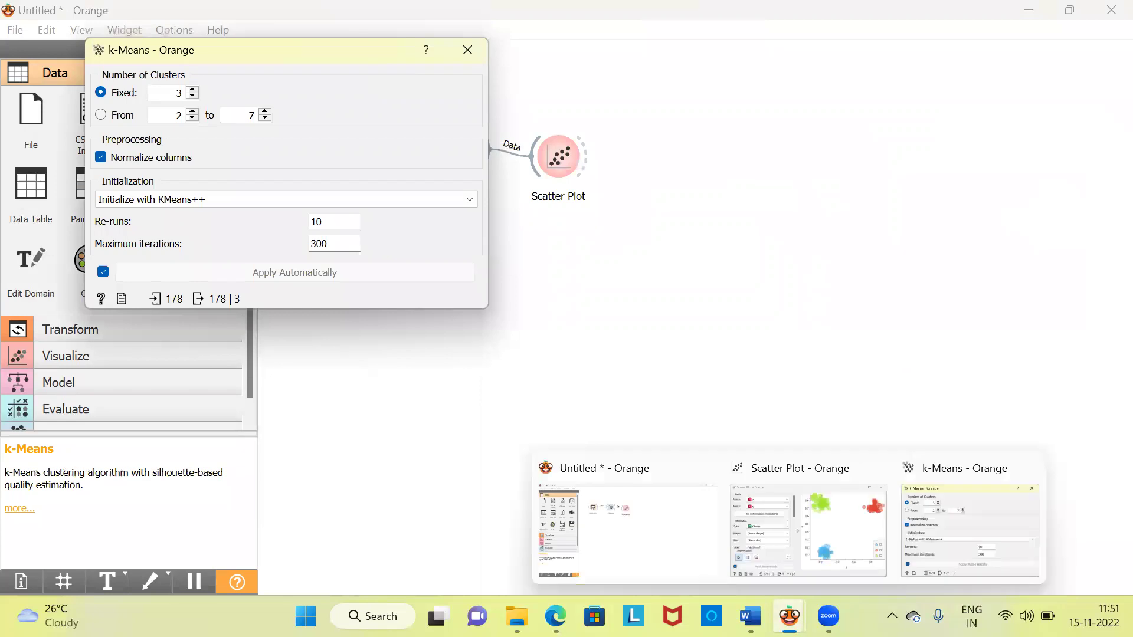
click(815, 538)
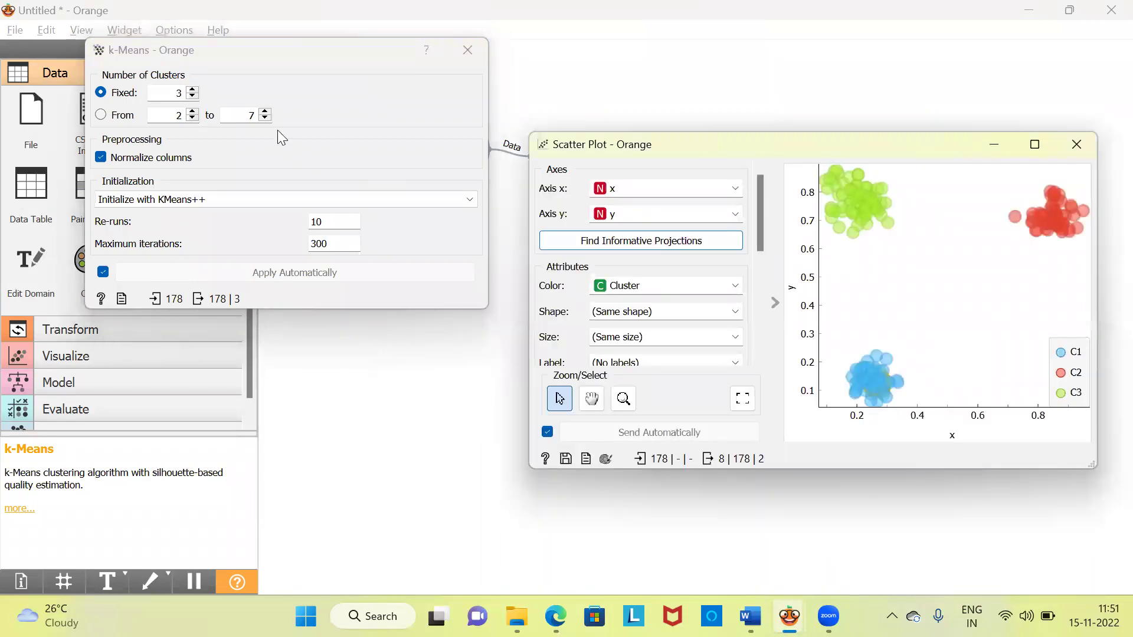
- Lower the k-Means Fixed cluster count from 3 to 2
click(192, 98)
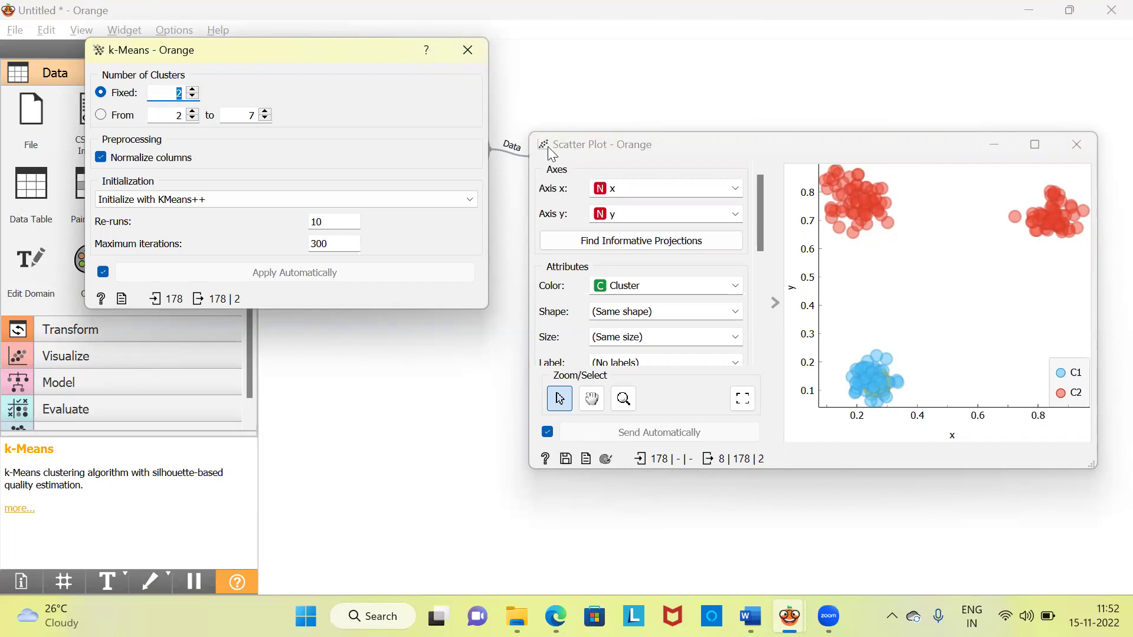
- Raise the k-Means Fixed cluster count from 2 through 3 to 4
click(193, 92)
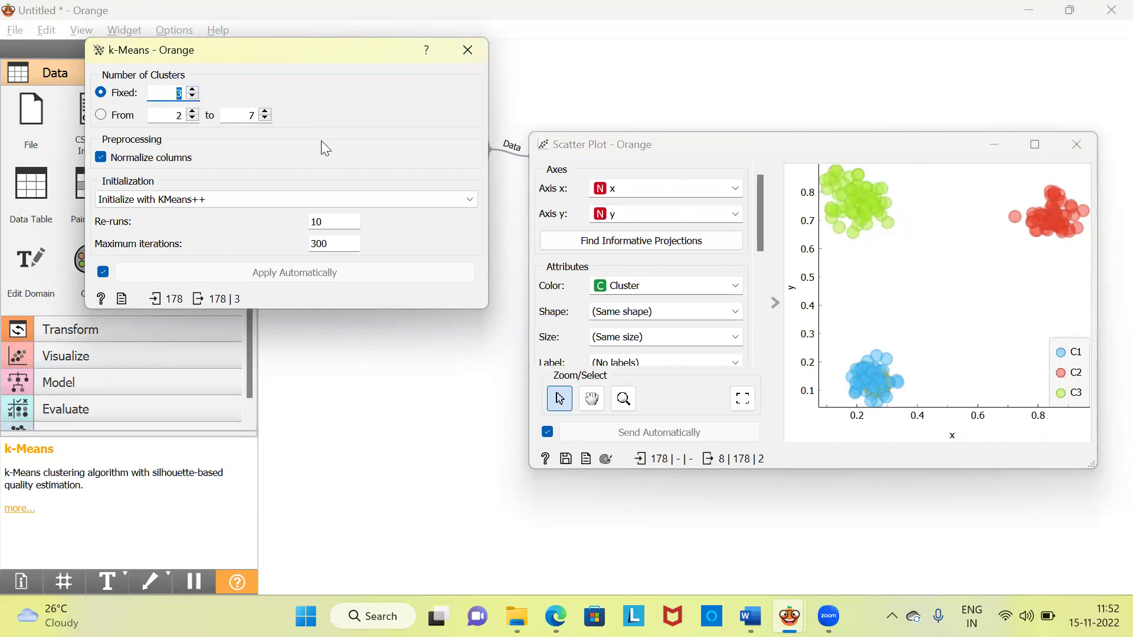
click(193, 92)
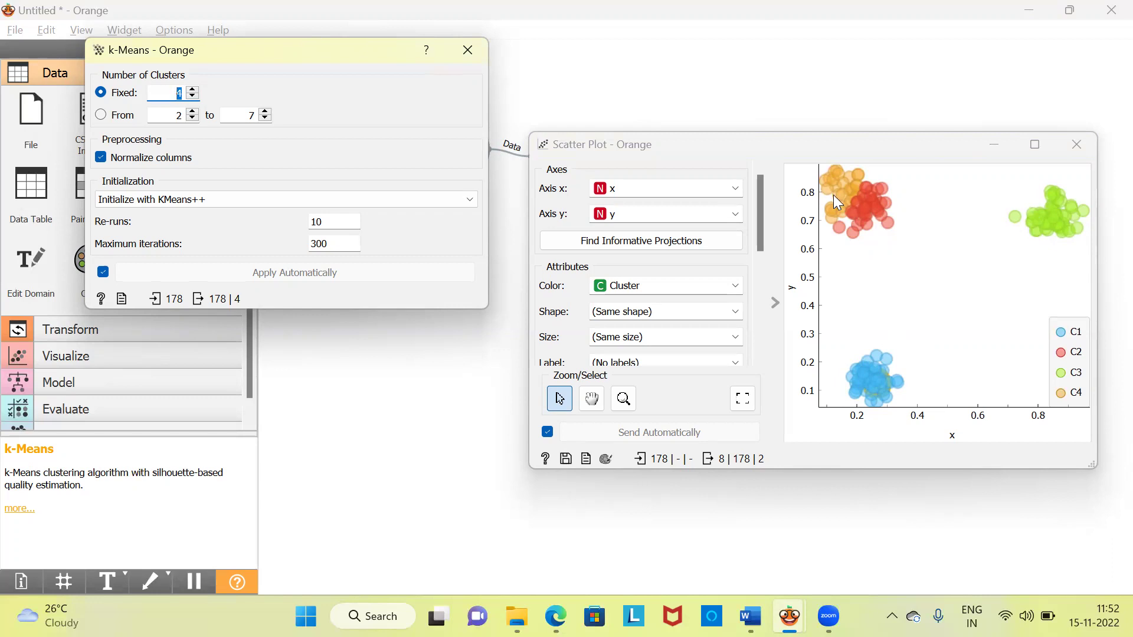
- Raise the k-Means Fixed cluster count from 4 to 5
click(193, 89)
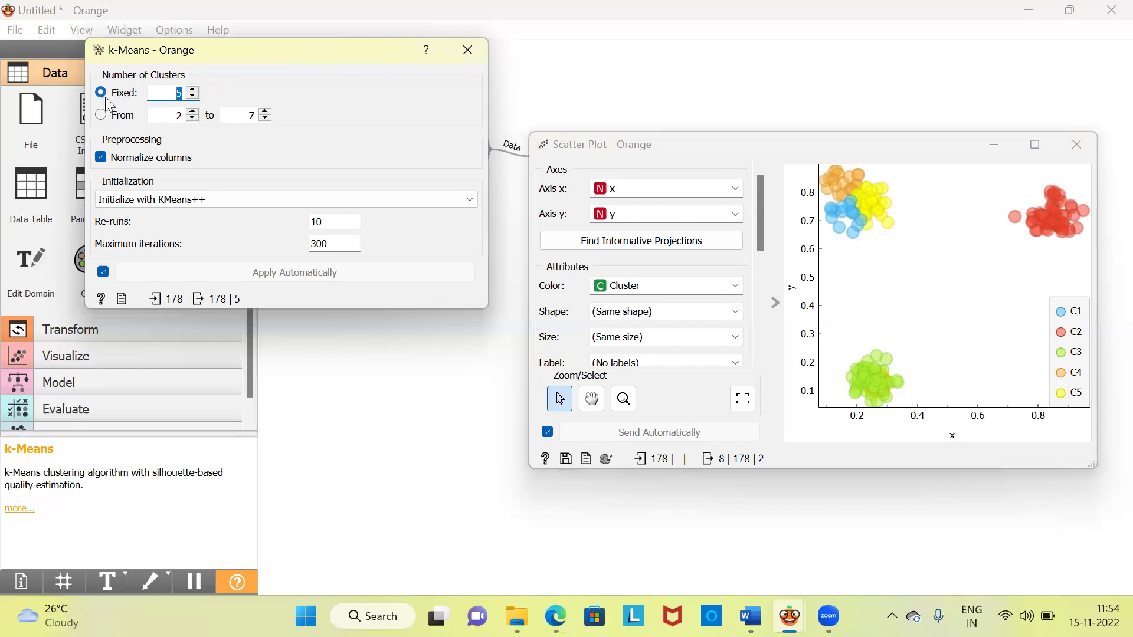
- Switch k-Means to the From 2 to 7 range, which selects k=3 by silhouette 0.879
click(101, 115)
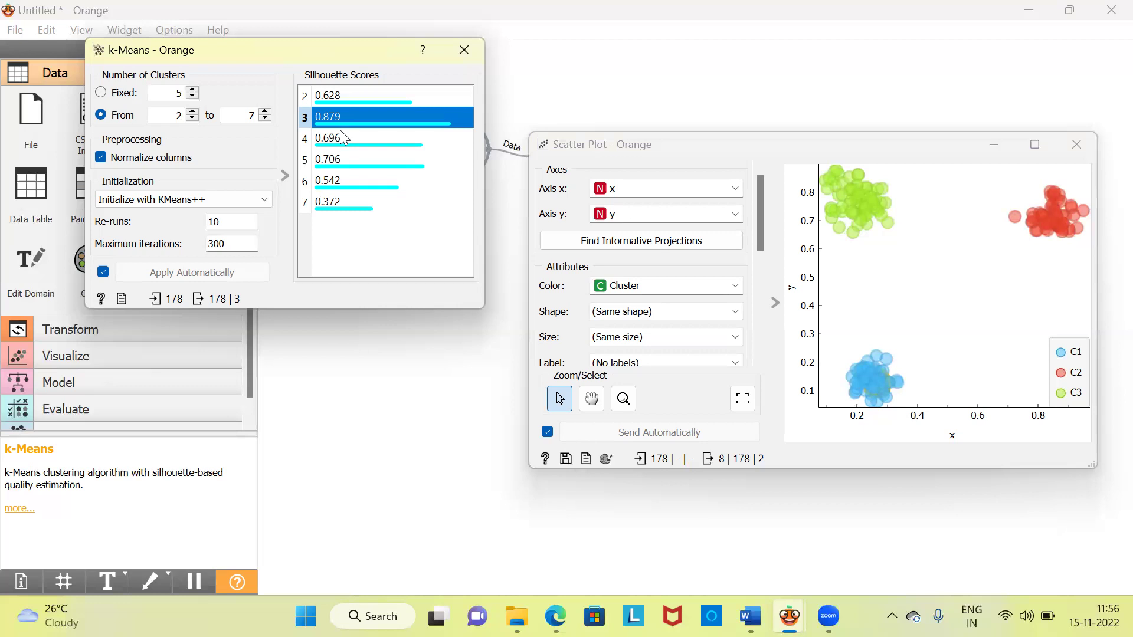
- Move the Scatter Plot and k-Means windows aside to clear the view
click(896, 154)
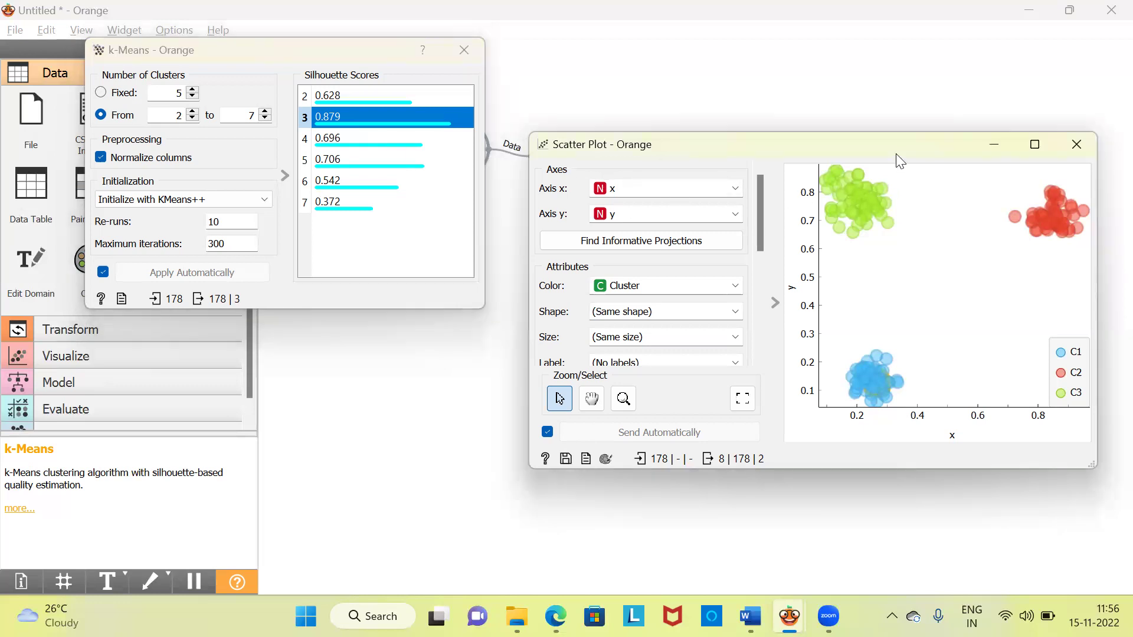
drag(896, 154, 872, 292)
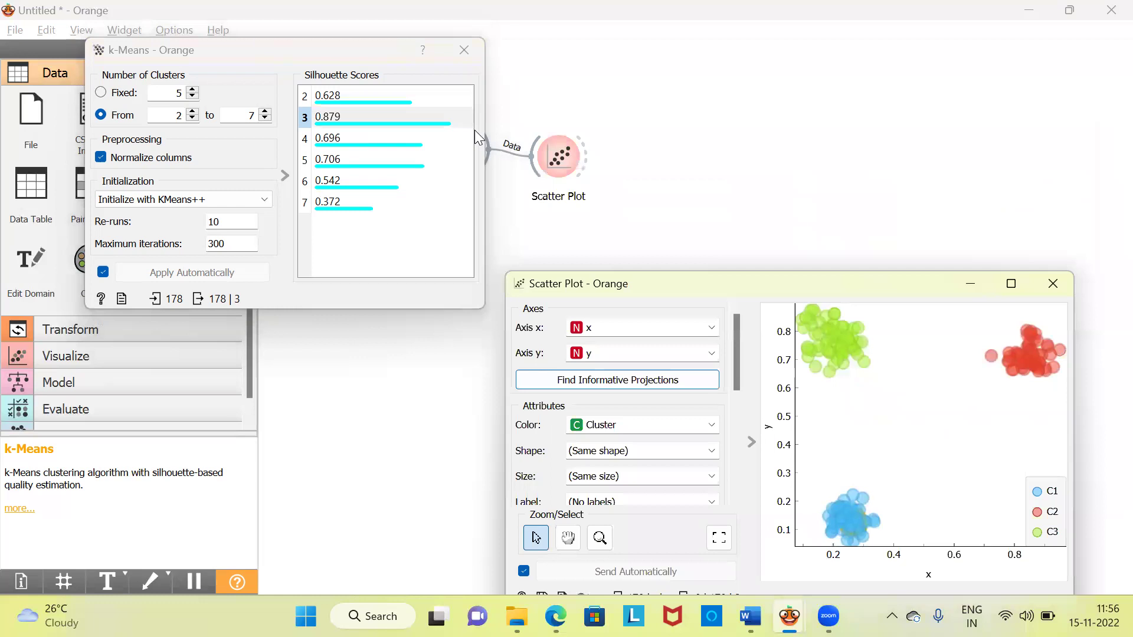
click(281, 51)
drag(280, 52, 873, 27)
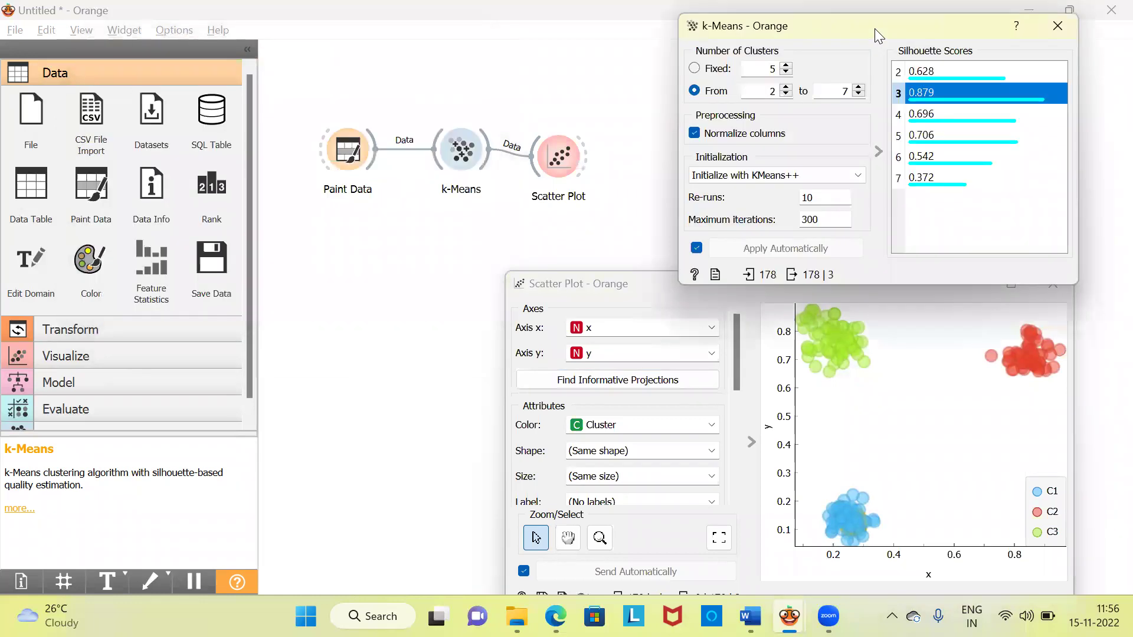
- Reopen the Paint Data widget from the main workflow canvas
mouse_move(789, 616)
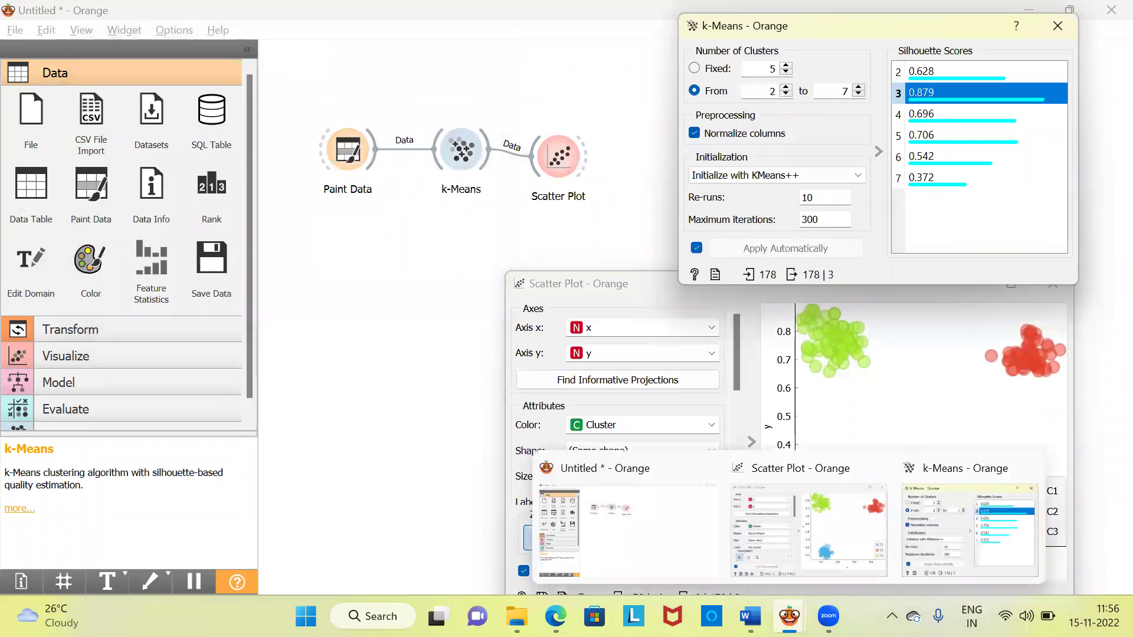
click(664, 519)
double_click(348, 151)
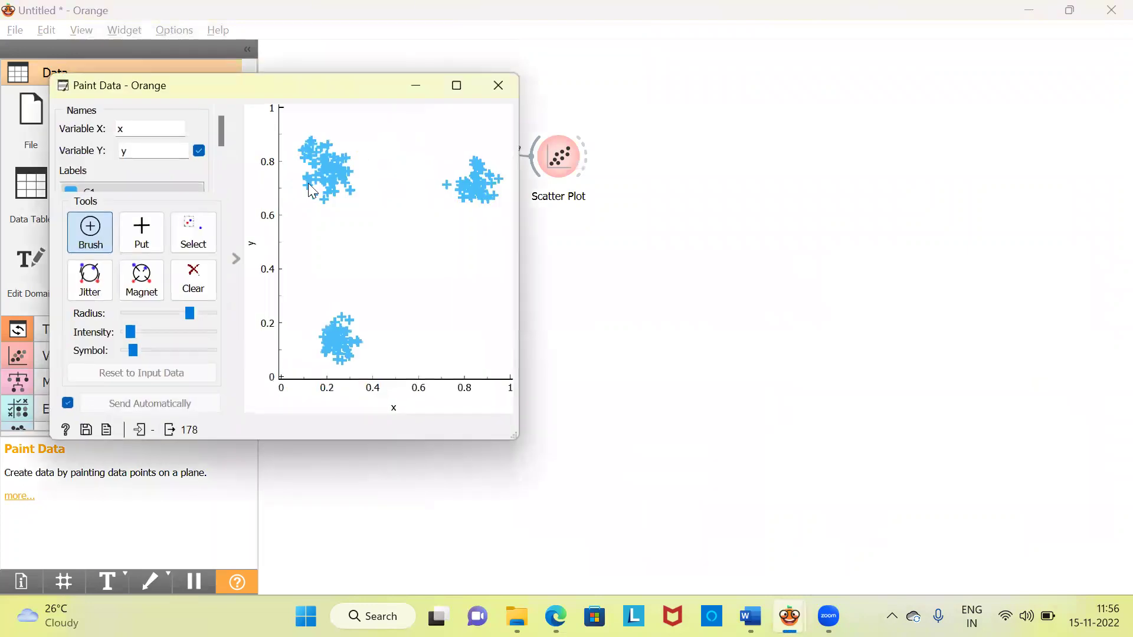
- Bring k-Means and Scatter Plot forward and place Paint Data beside them at the top-left
mouse_move(798, 603)
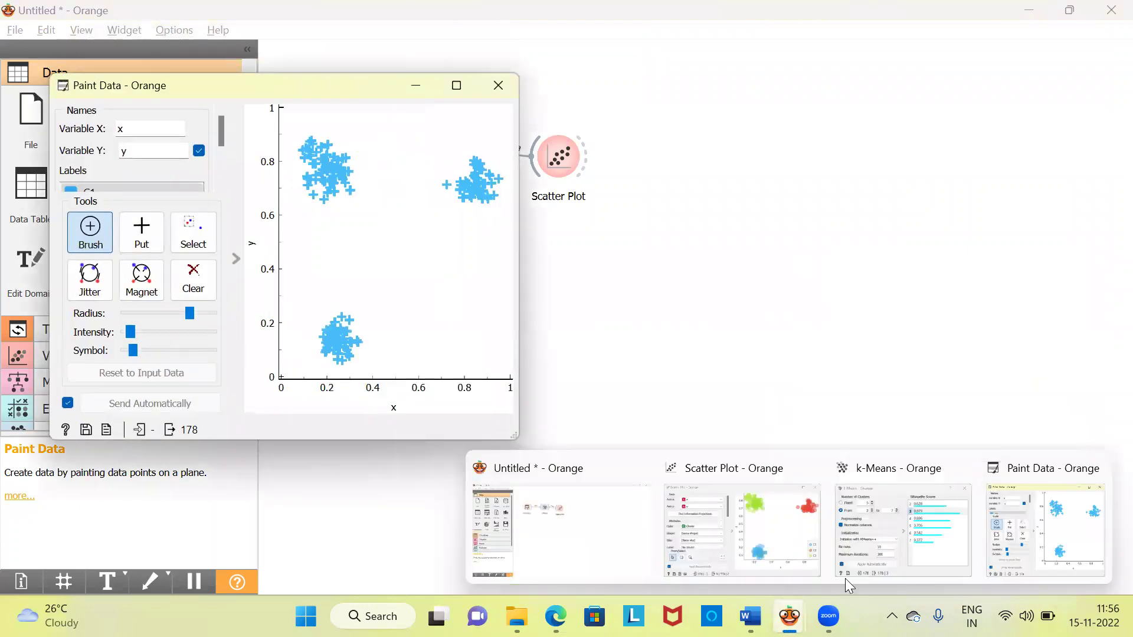
click(893, 534)
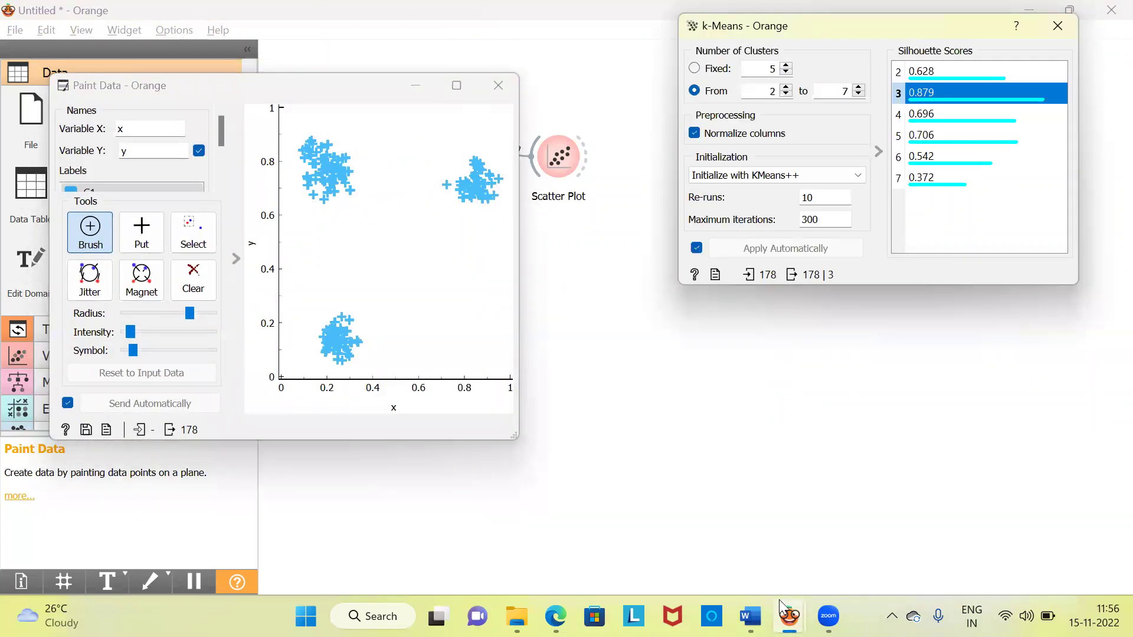
mouse_move(780, 605)
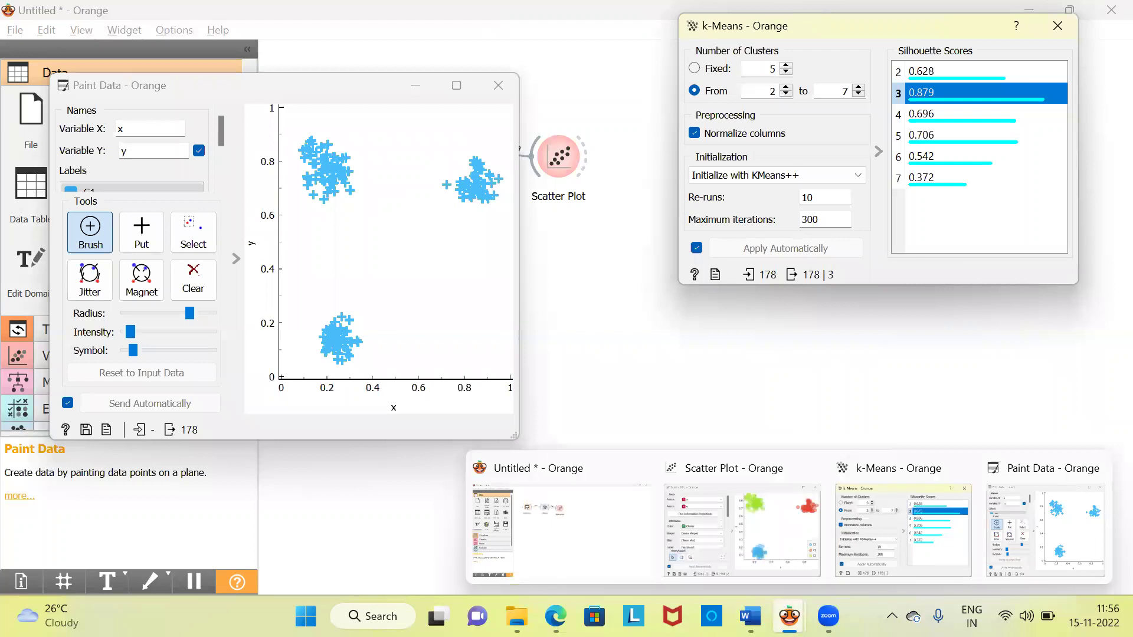
click(779, 524)
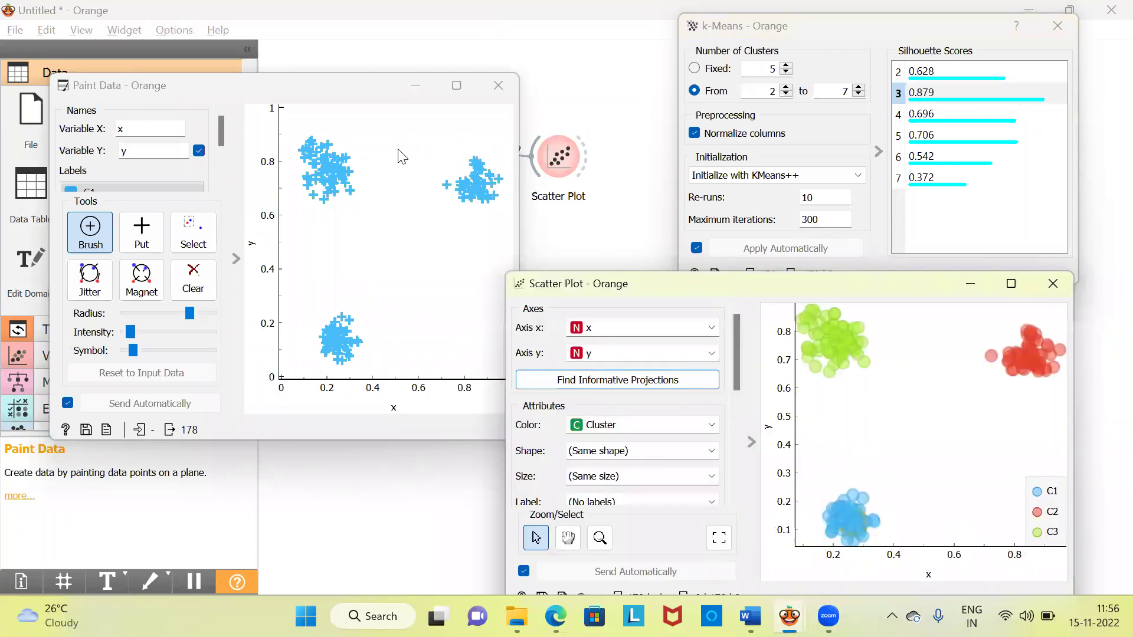
click(296, 88)
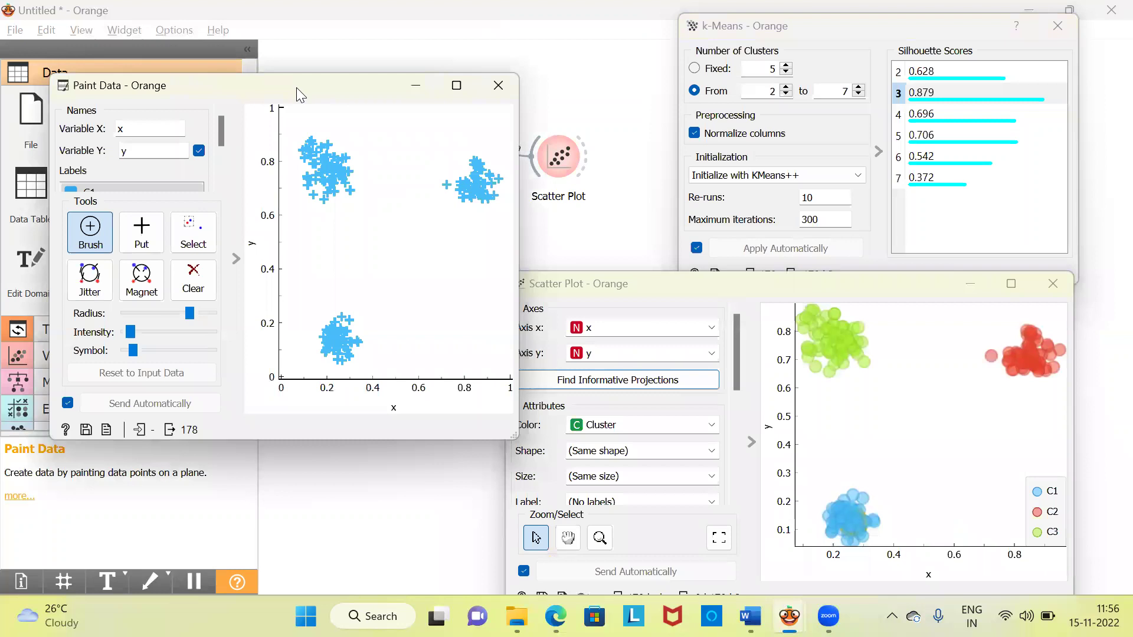
drag(296, 87, 236, 20)
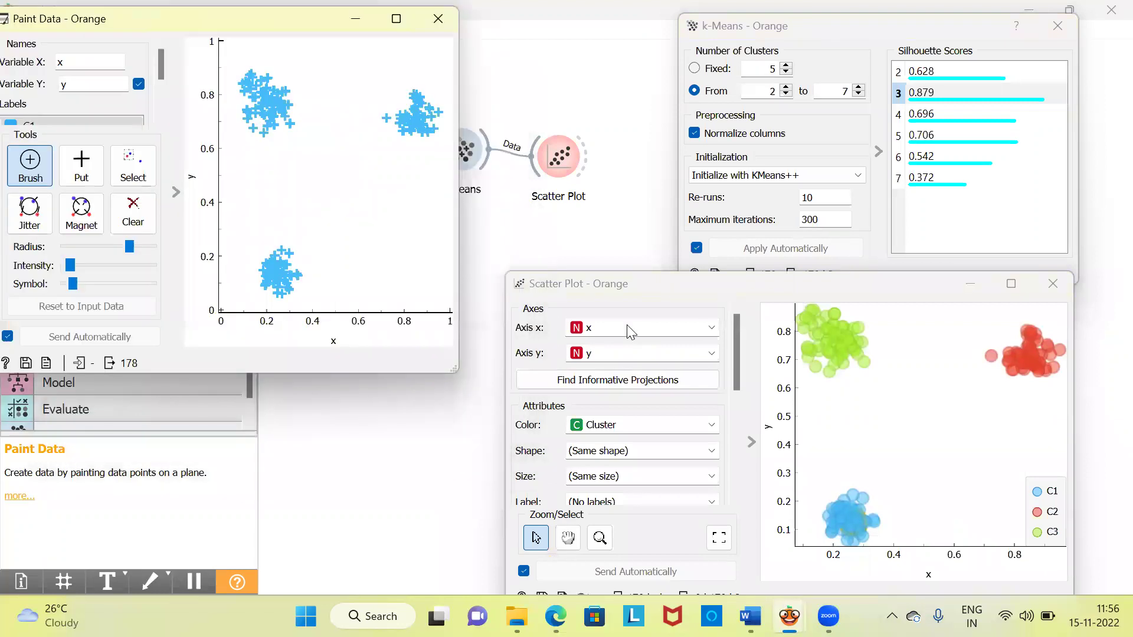
- Paint new blobs near (0.8, 0.3) and (0.2, 0.4), making five blobs and 328 points
click(884, 301)
drag(885, 301, 867, 368)
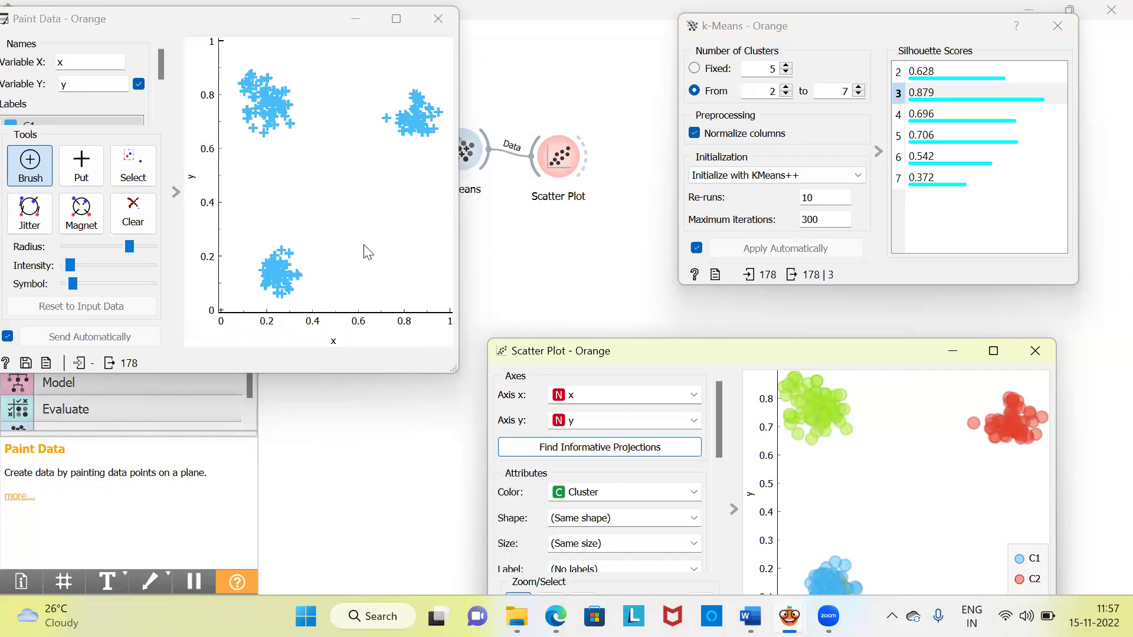
drag(403, 240, 400, 232)
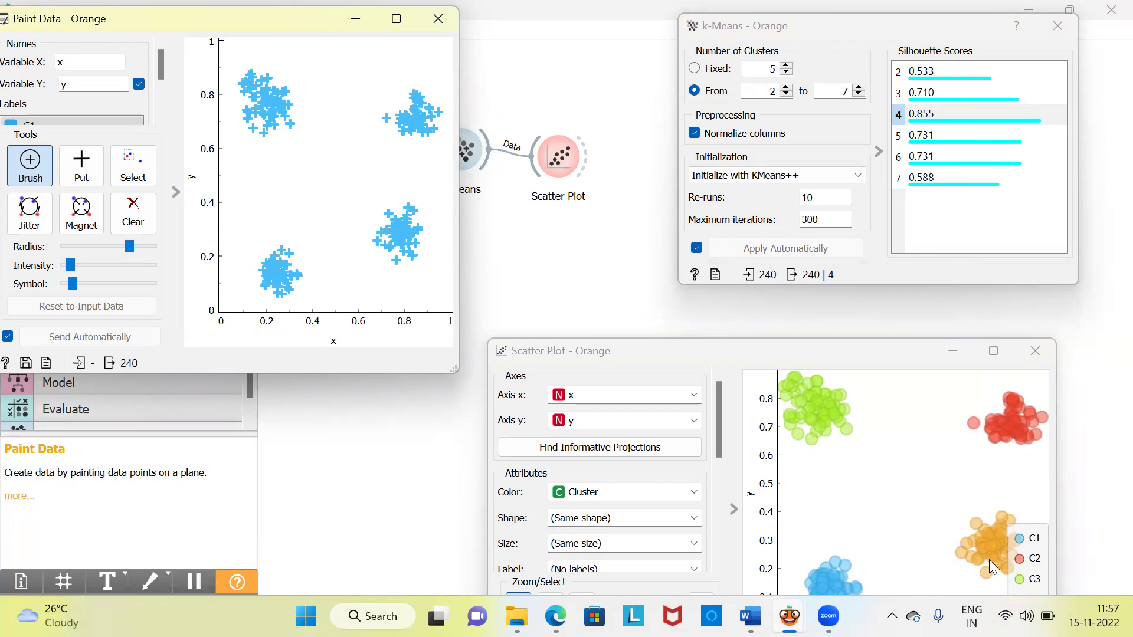
click(261, 208)
drag(260, 204, 291, 198)
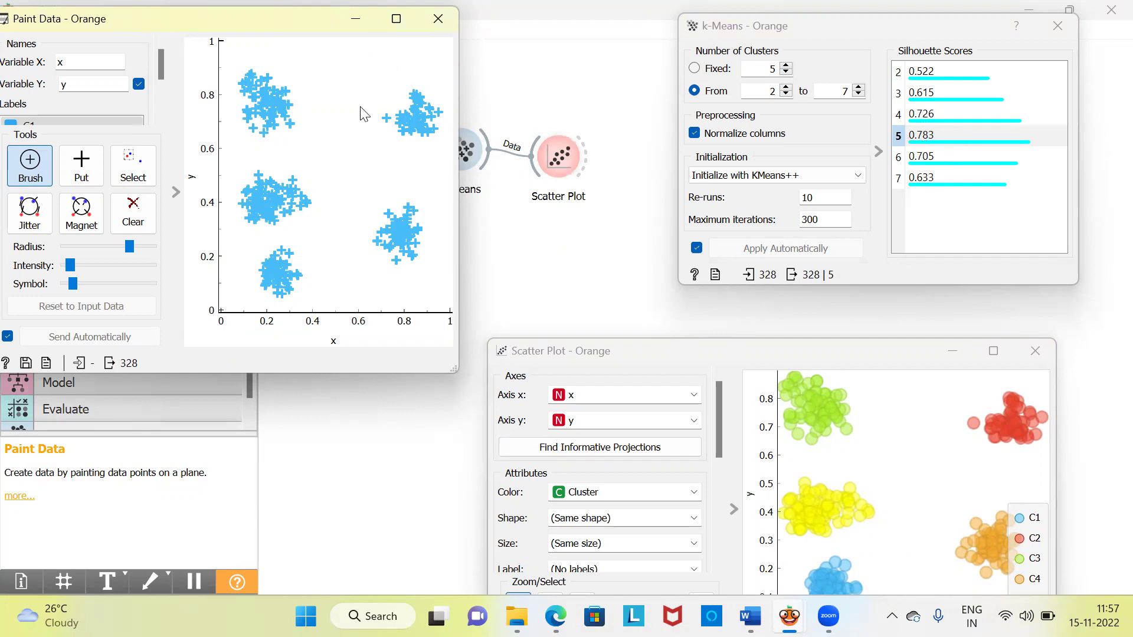
- Paint a sixth blob near x 0.45, y 0.95, then shift the scatter plot to show all clusters
mouse_move(337, 53)
mouse_down()
mouse_move(329, 45)
mouse_move(339, 70)
mouse_up()
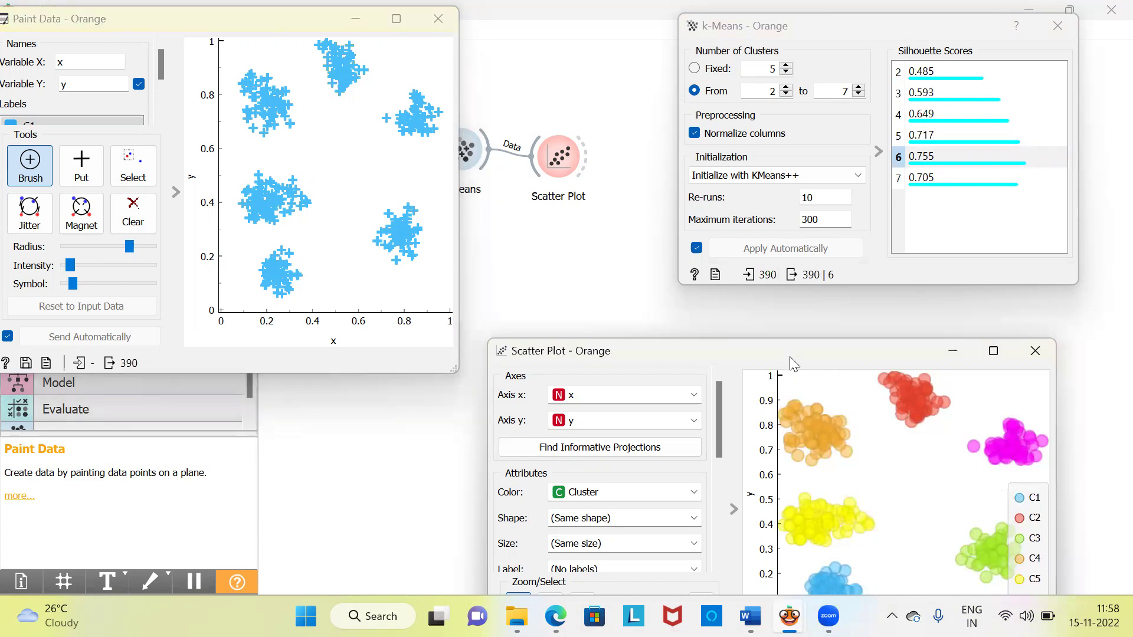
drag(791, 361, 811, 308)
- Place the Scatter Plot window so all six clusters C1–C6 and the legend are visible
mouse_move(832, 419)
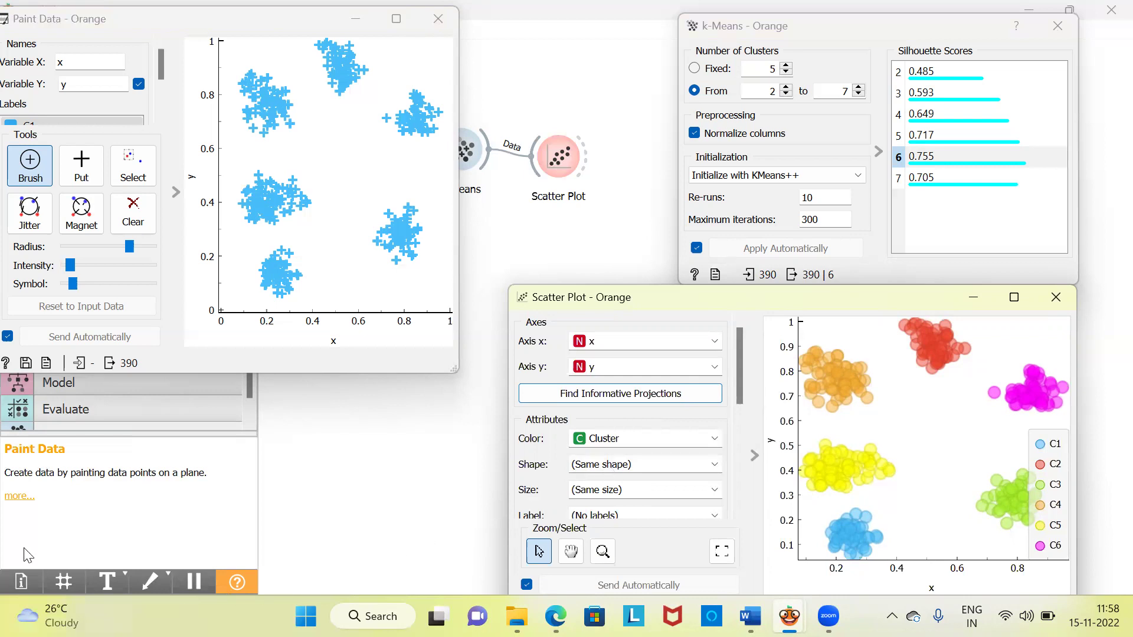
- Clear the Paint Data canvas and brush blobs at x≈0.15 and x≈0.78 near y=0.6
click(133, 217)
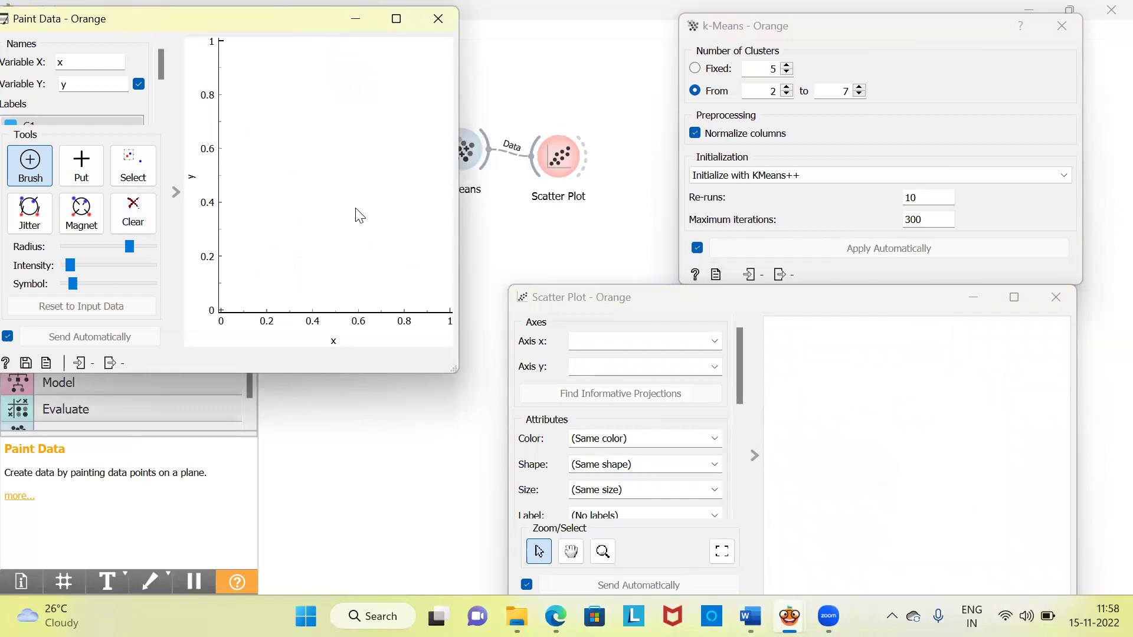
click(250, 133)
mouse_move(249, 131)
mouse_down()
mouse_move(263, 165)
mouse_move(257, 154)
mouse_up()
drag(401, 154, 399, 155)
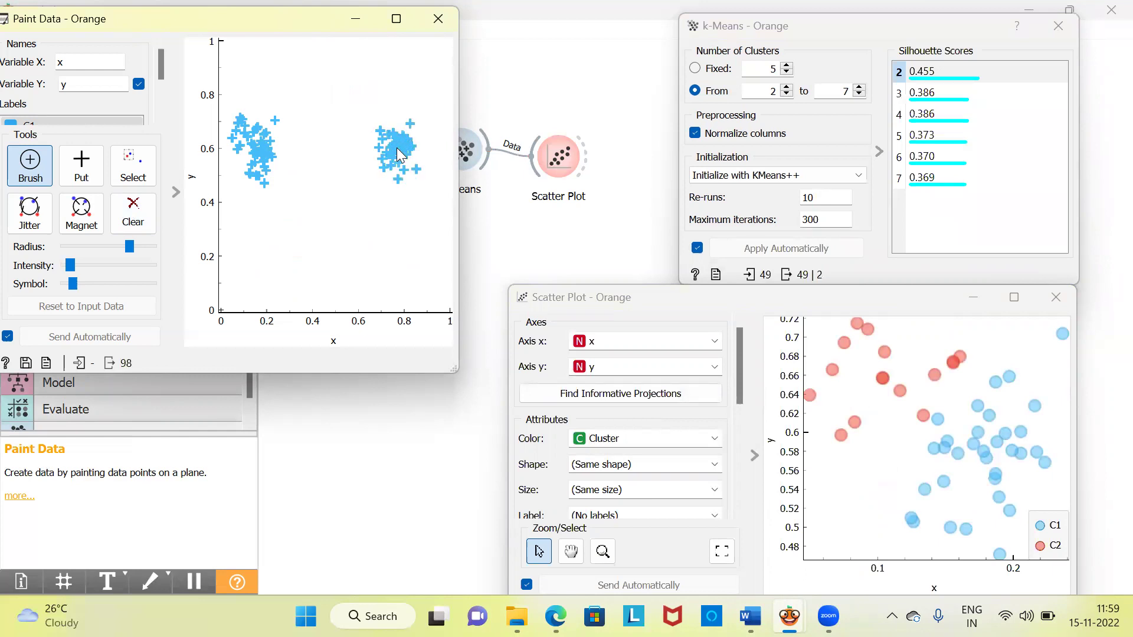
- Brush a U-shaped arc of points from the left blob down and up to the right blob
mouse_move(245, 204)
mouse_down()
mouse_move(260, 240)
mouse_move(302, 265)
mouse_move(353, 269)
mouse_move(417, 217)
mouse_up()
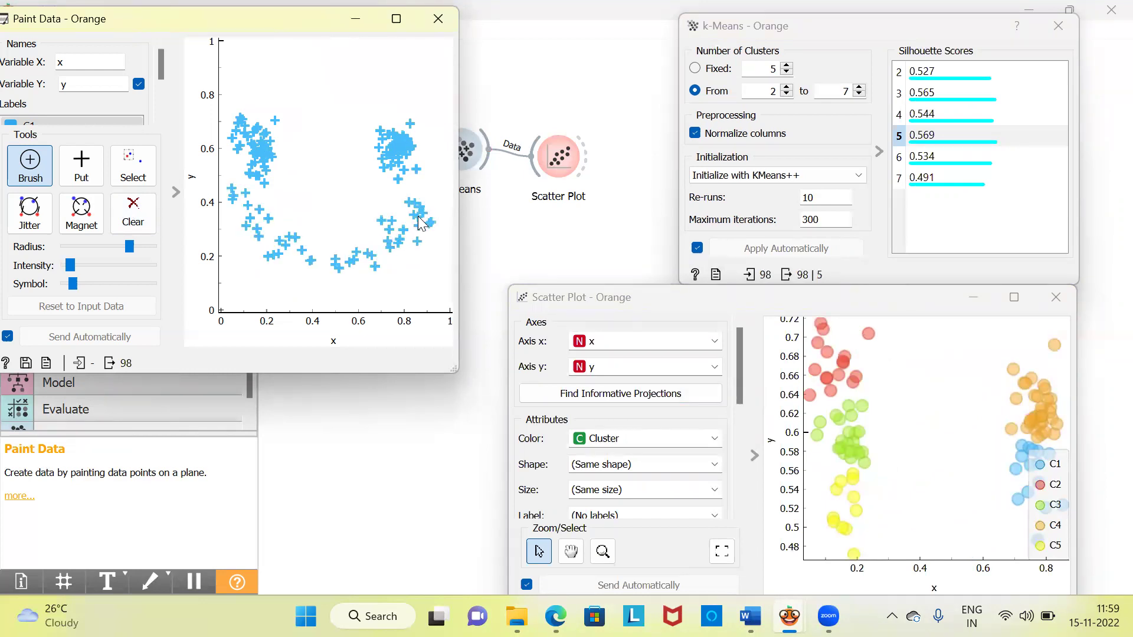